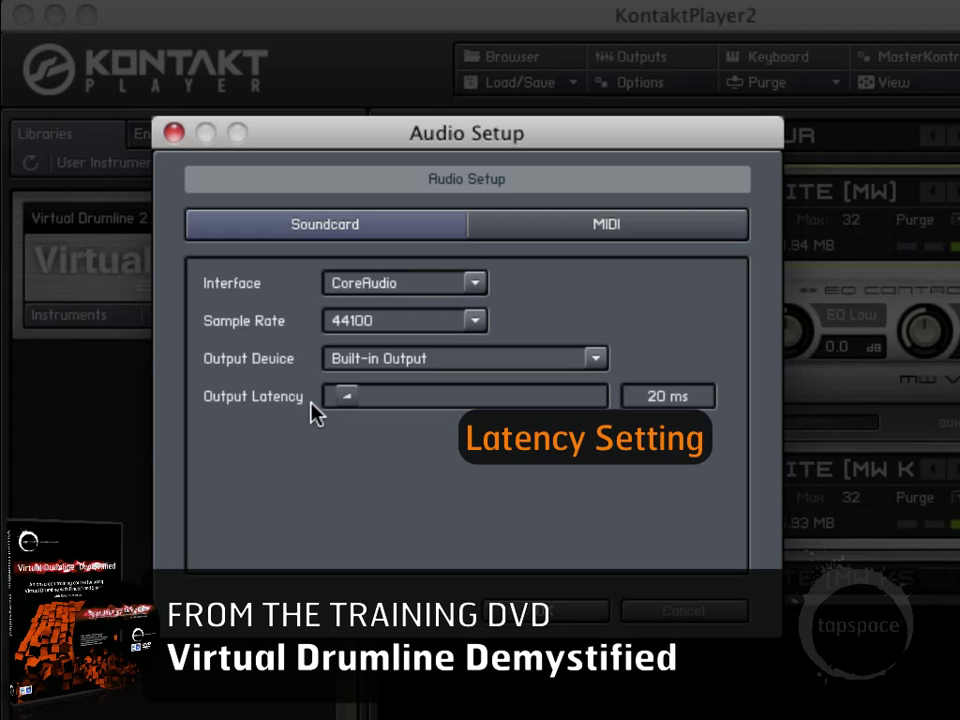
Step: Try lower and higher output latency values for the soundcard, ending with the latency set to 29 ms
mouse_move(339, 403)
mouse_down()
mouse_move(450, 405)
mouse_move(335, 401)
mouse_up()
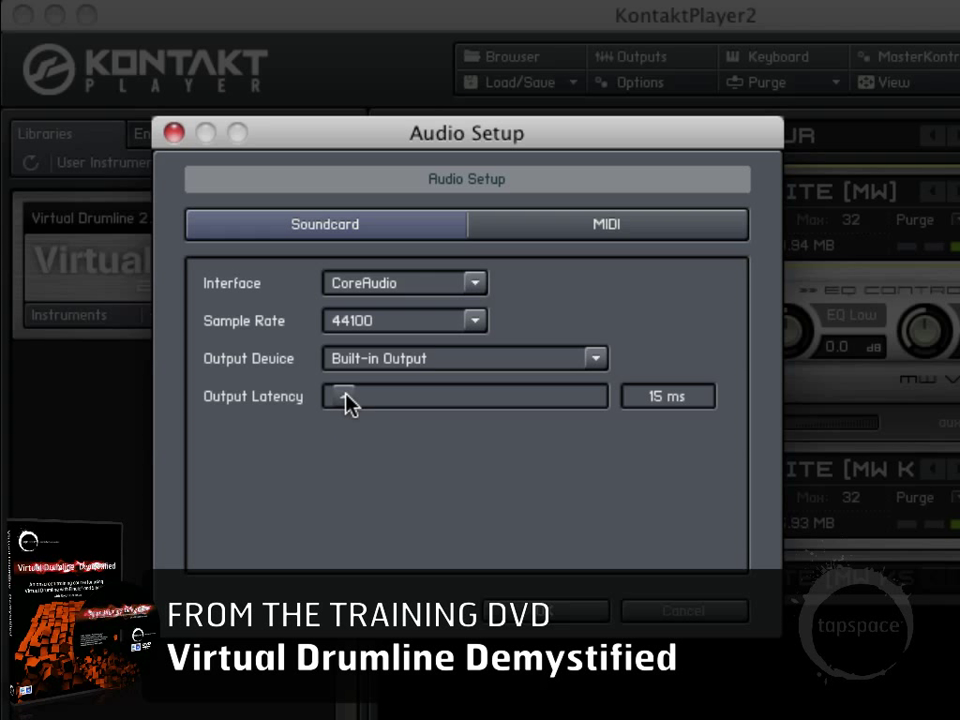
drag(345, 394, 321, 398)
drag(334, 396, 436, 402)
drag(431, 402, 350, 397)
drag(349, 395, 352, 396)
Step: Check the MIDI input and output interfaces, return to the soundcard settings and confirm the audio setup
click(646, 231)
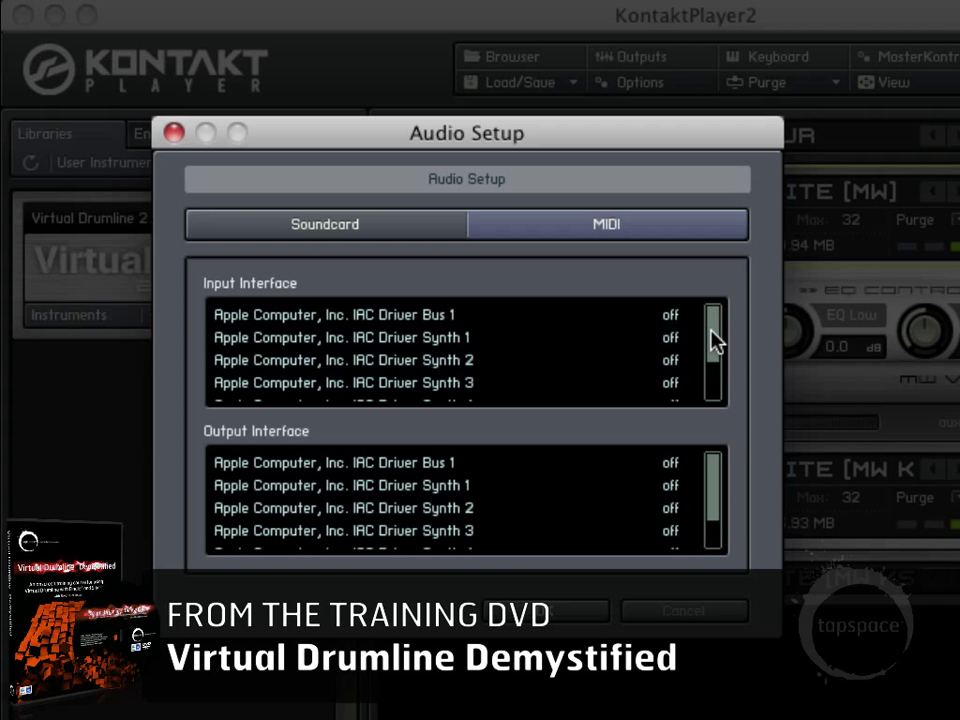
mouse_move(716, 340)
mouse_down()
mouse_move(711, 392)
mouse_move(726, 322)
mouse_up()
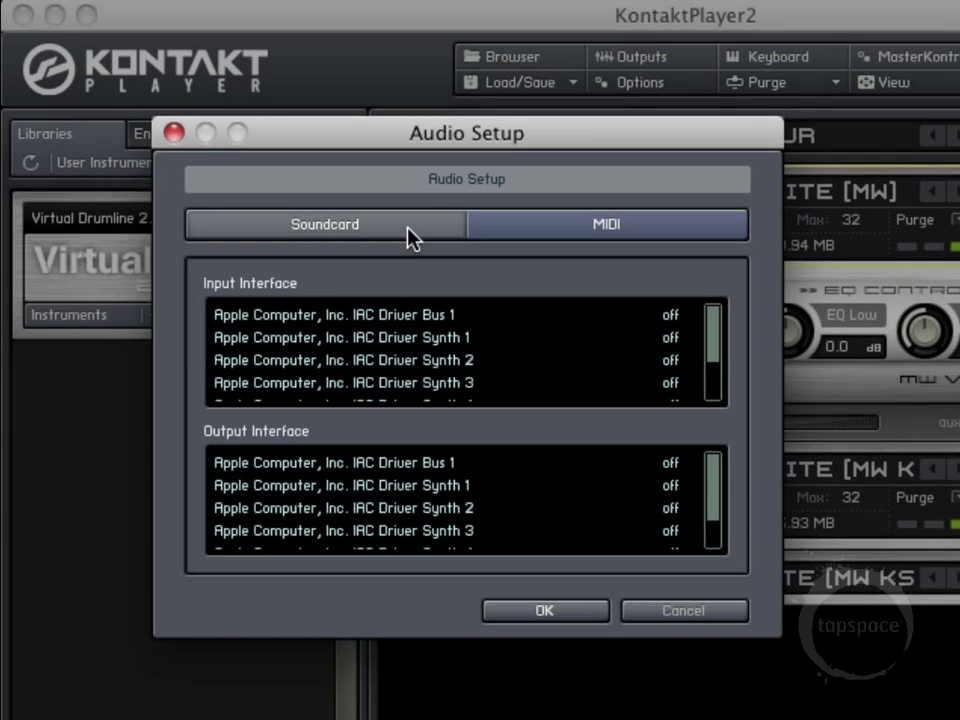
click(407, 230)
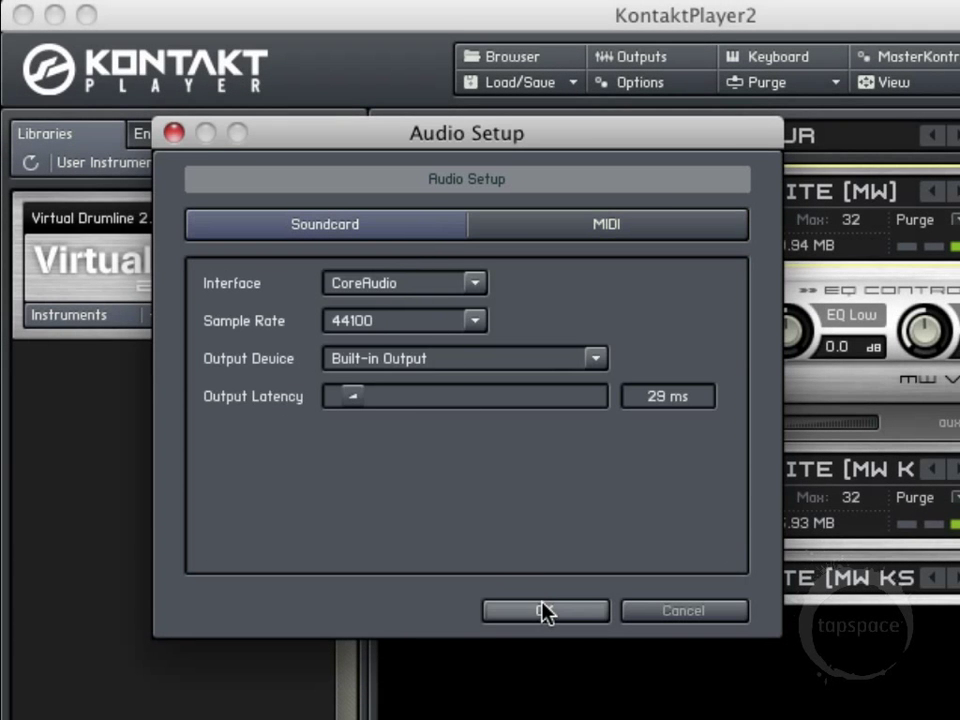
click(545, 612)
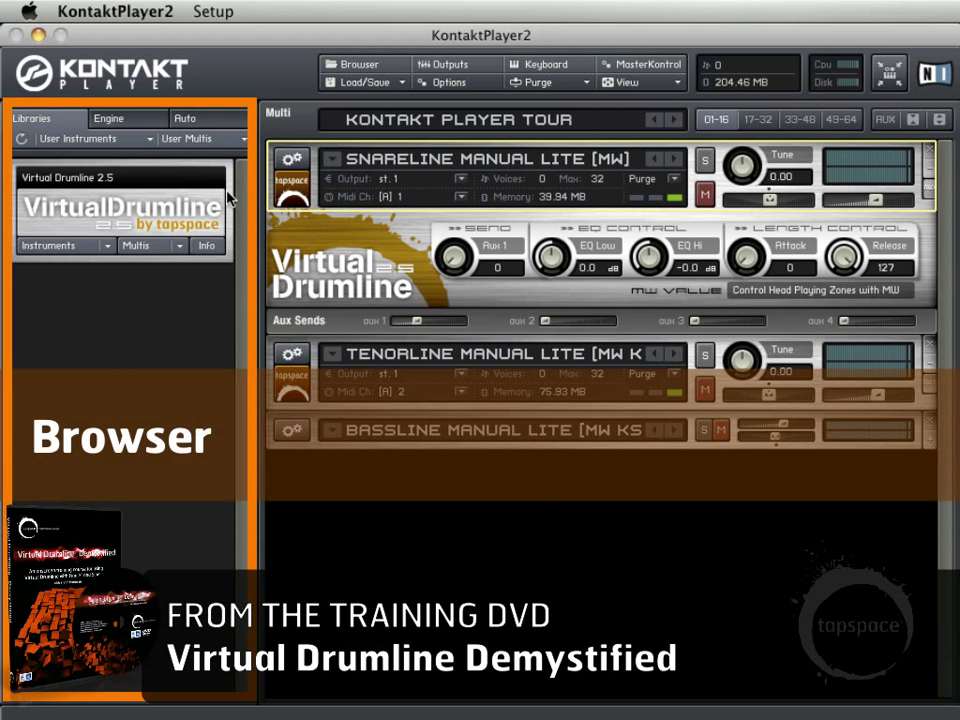
Step: Hide and restore the browser, and look through the Virtual Drumline 2.5 instruments down to the Drumline Battery snares and back
click(352, 68)
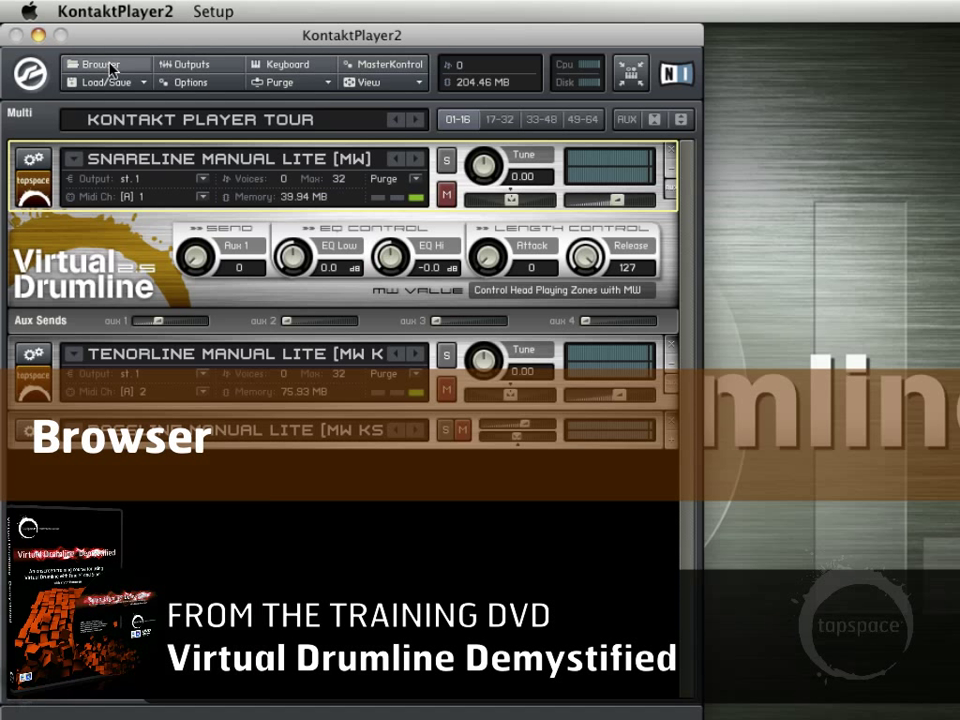
click(111, 67)
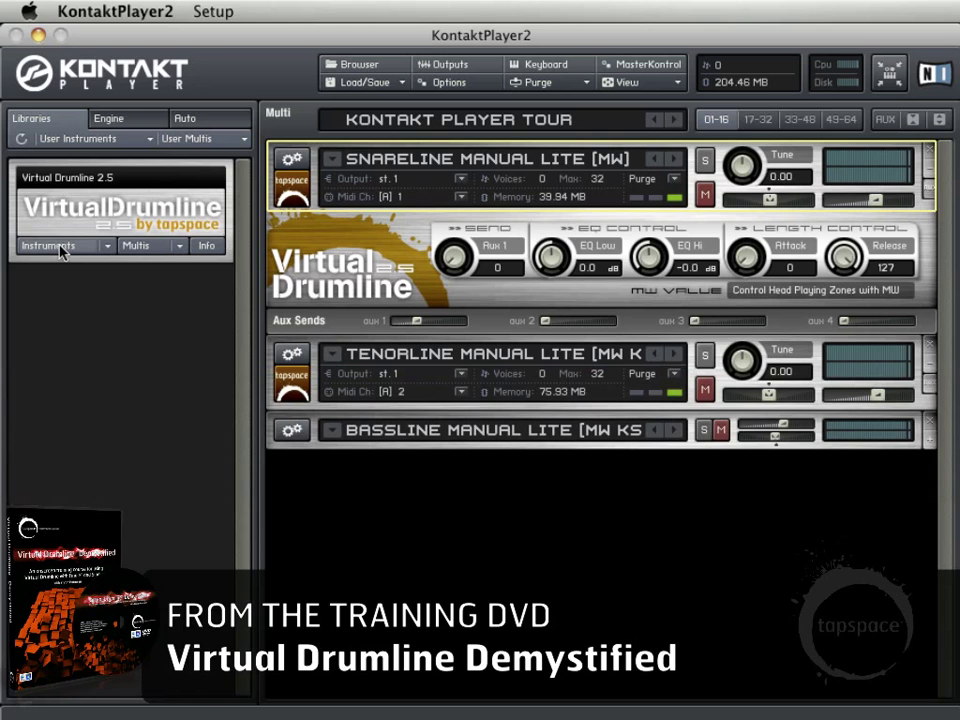
click(62, 250)
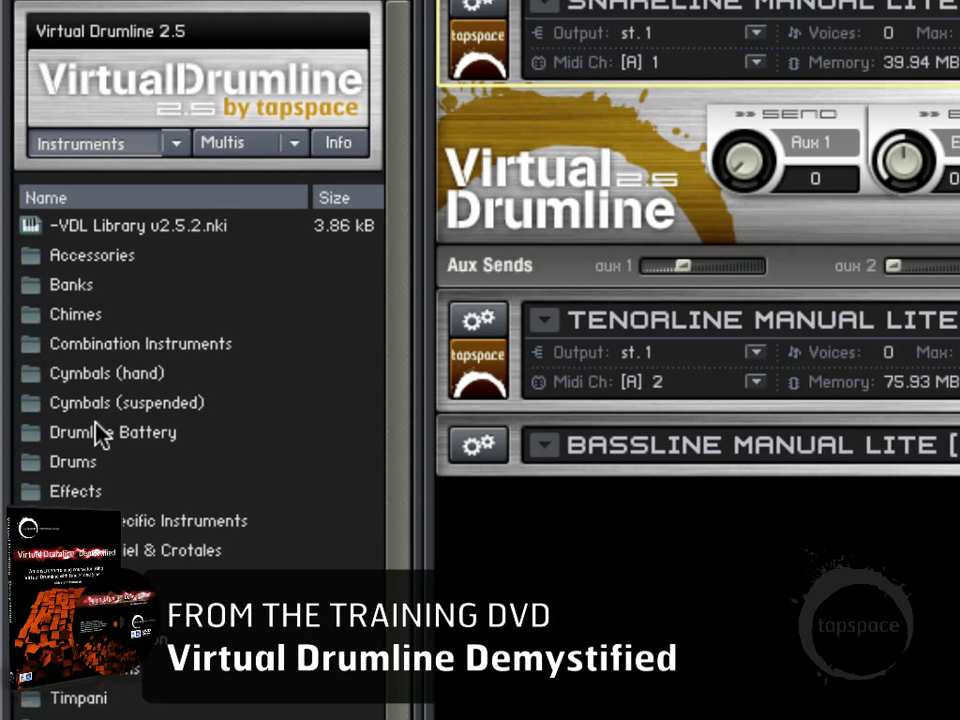
double_click(97, 435)
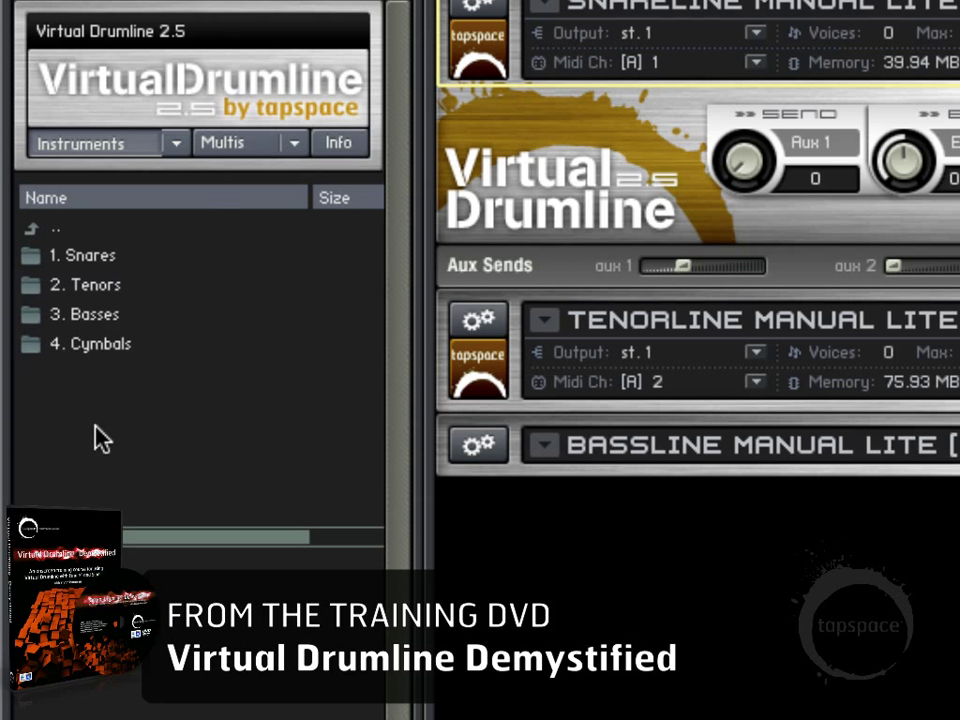
double_click(95, 258)
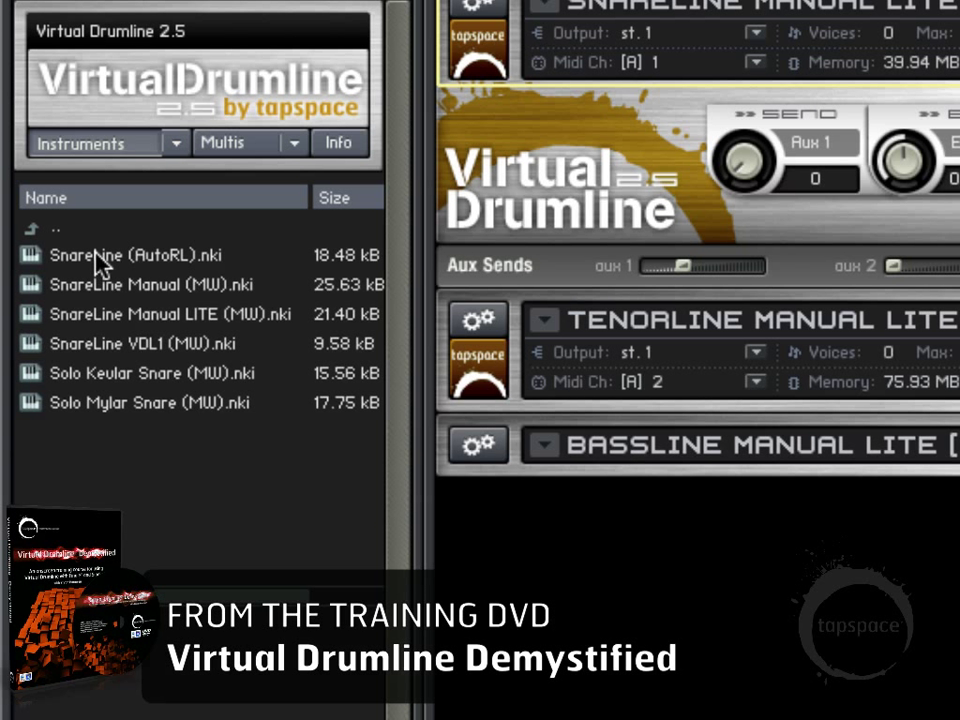
double_click(62, 228)
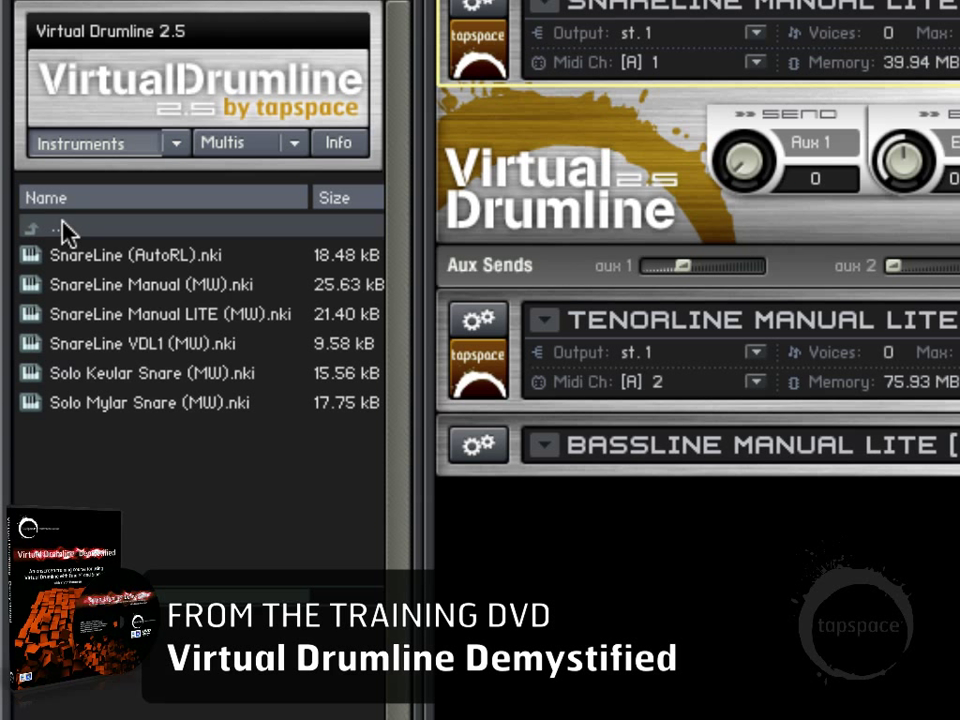
double_click(62, 228)
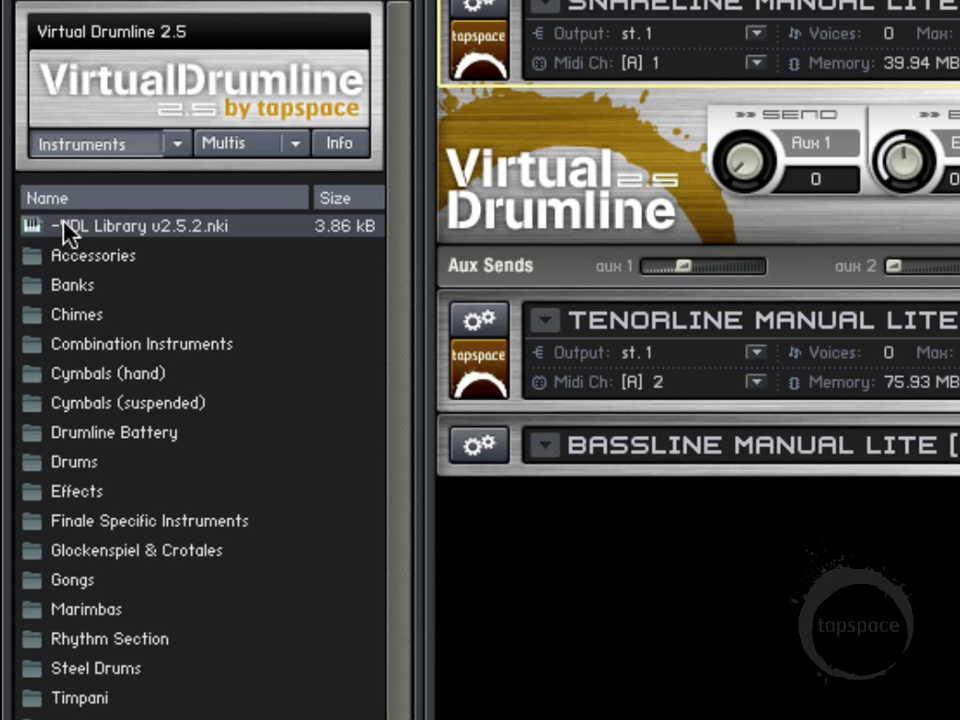
Step: Collapse the instrument file list and load Marimba RoseW Med (MW) from the Marimbas category of Virtual Drumline 2.5
click(129, 150)
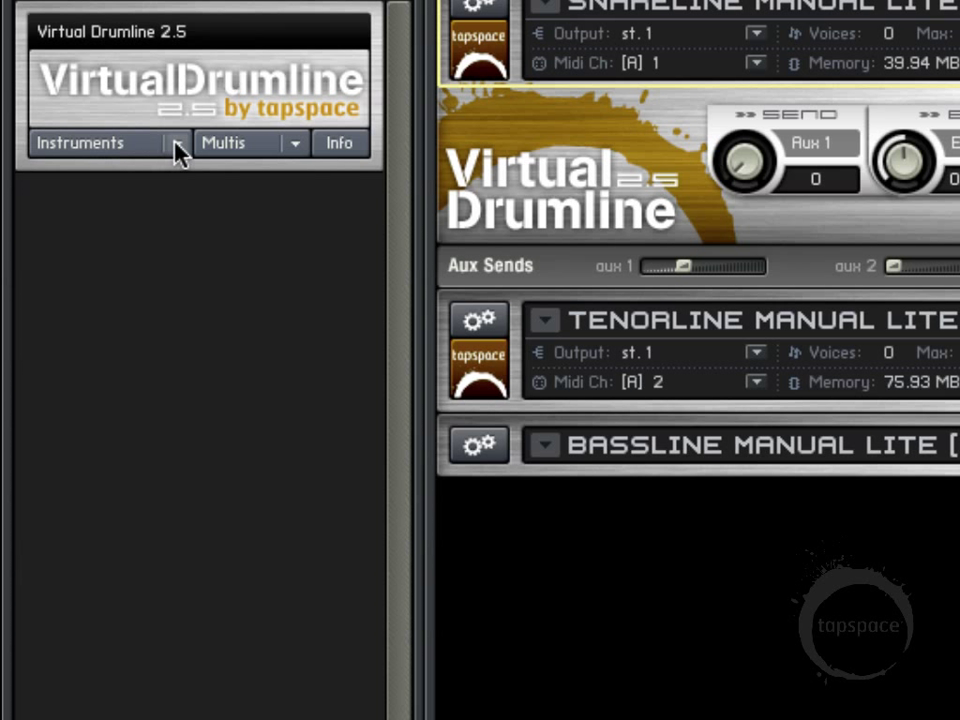
click(178, 148)
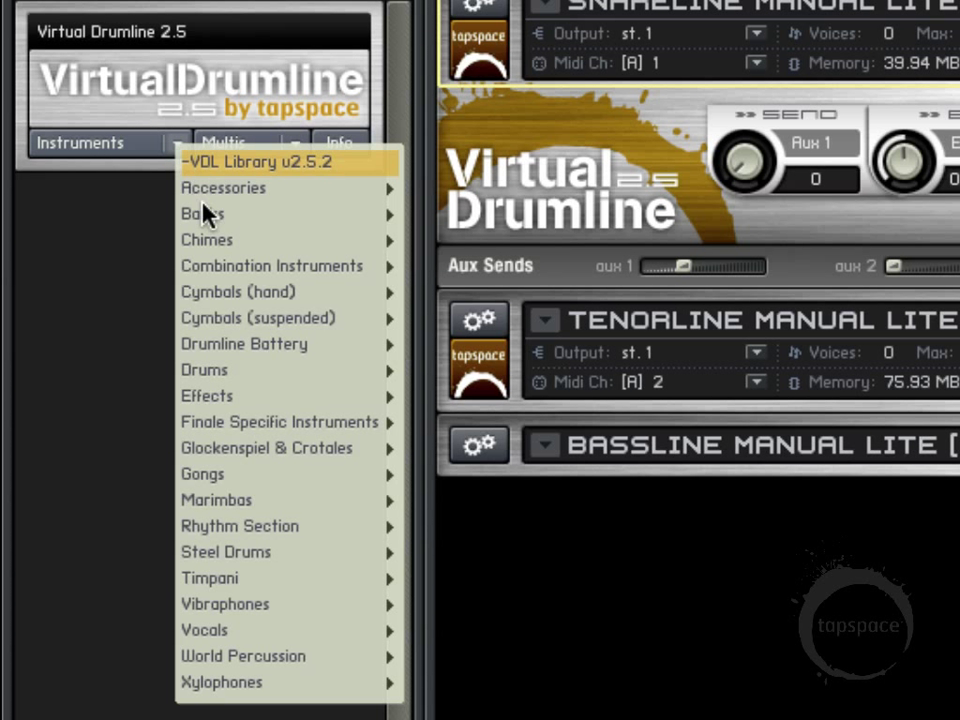
mouse_move(239, 636)
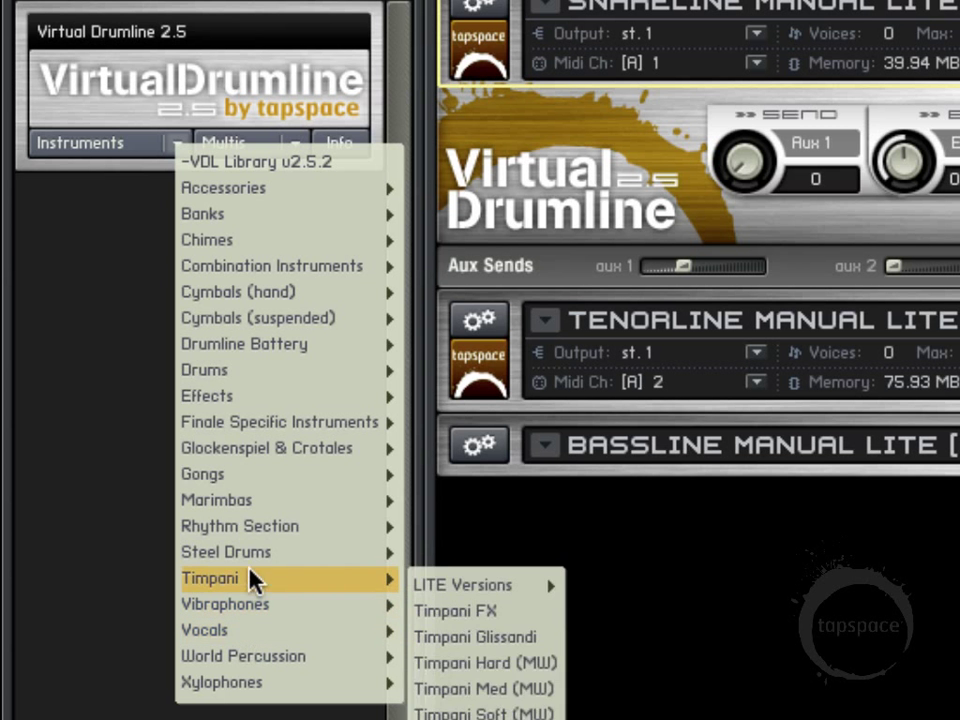
mouse_move(268, 328)
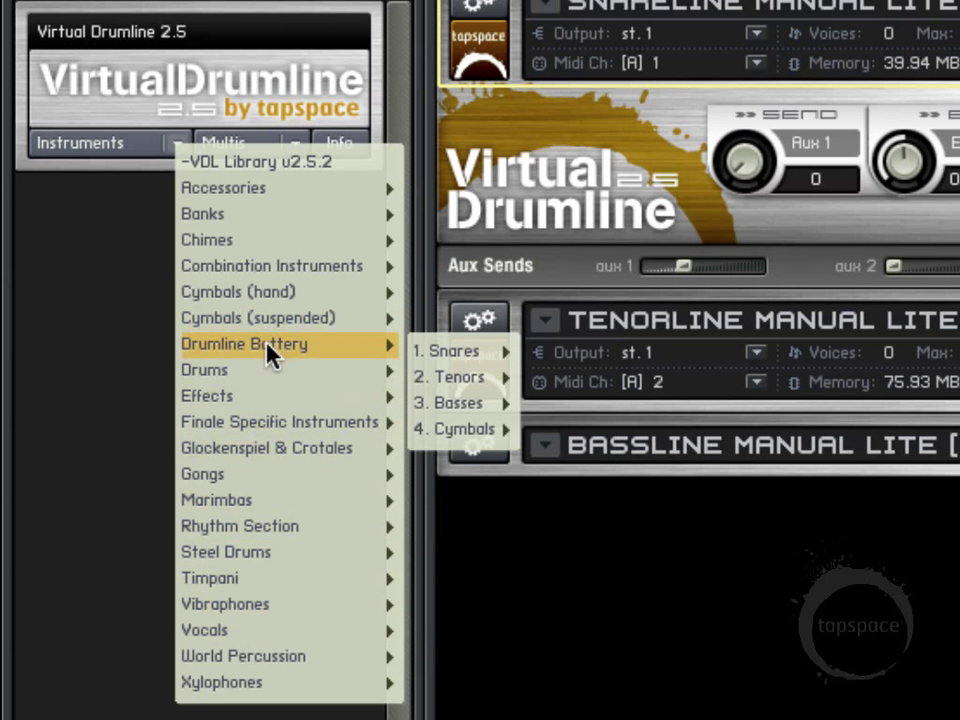
mouse_move(273, 428)
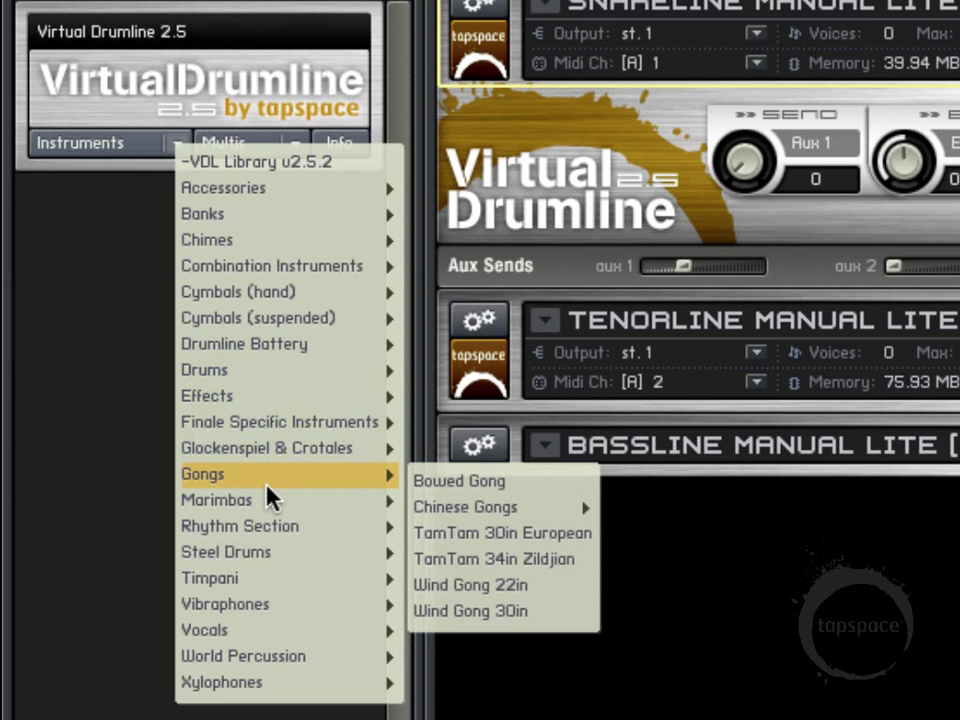
mouse_move(266, 497)
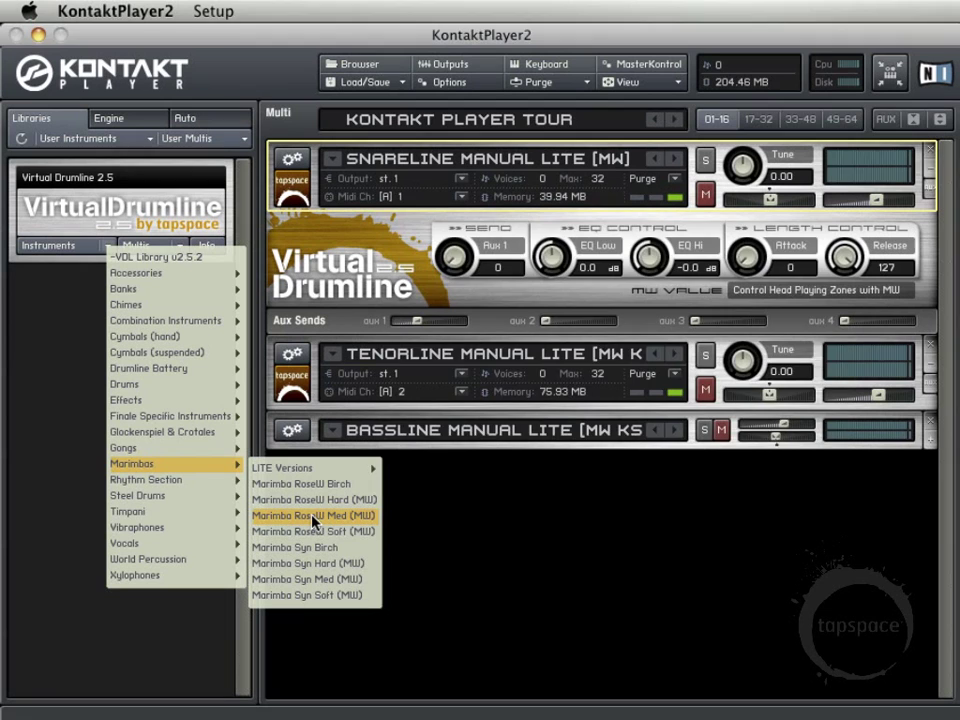
click(318, 517)
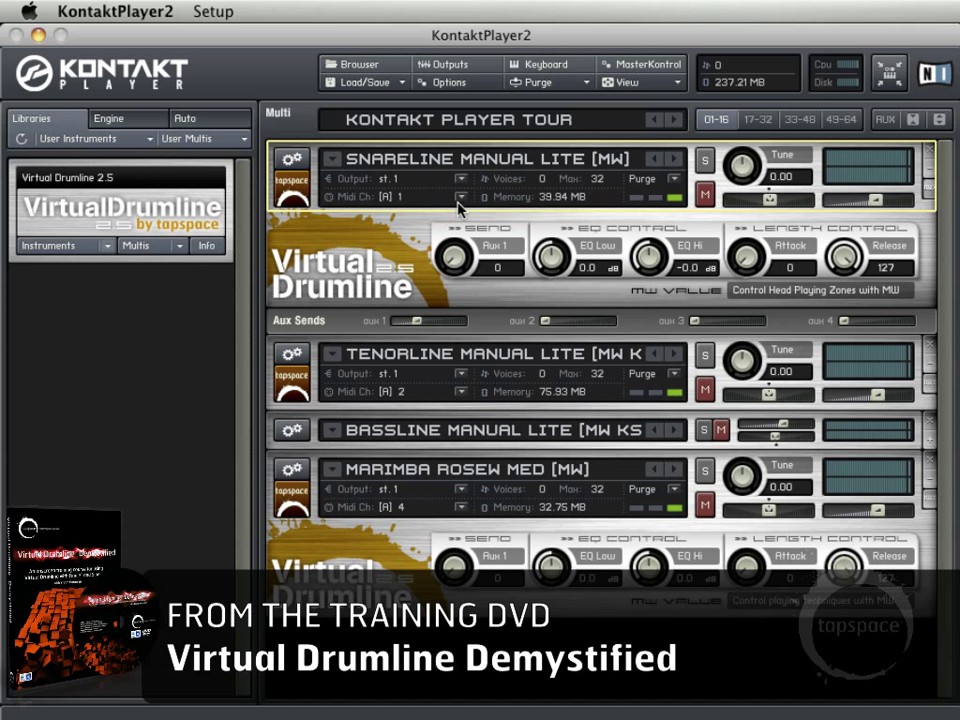
Step: View the Virtual Drumline 2.5 multis, and review the library's Forum, Support, Update, Register and About information
click(143, 246)
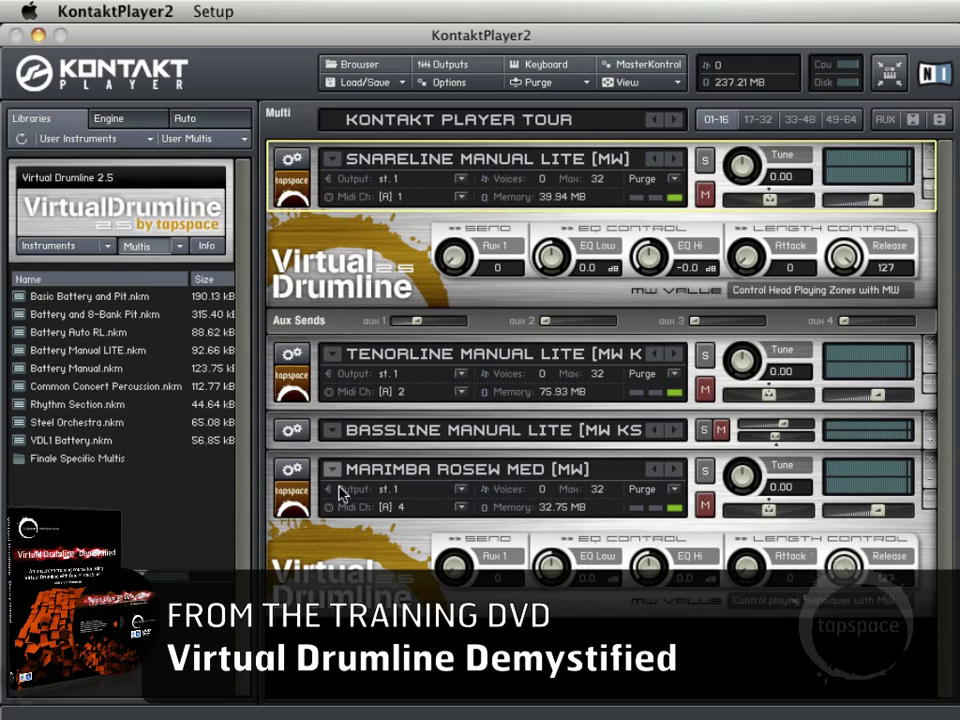
click(208, 246)
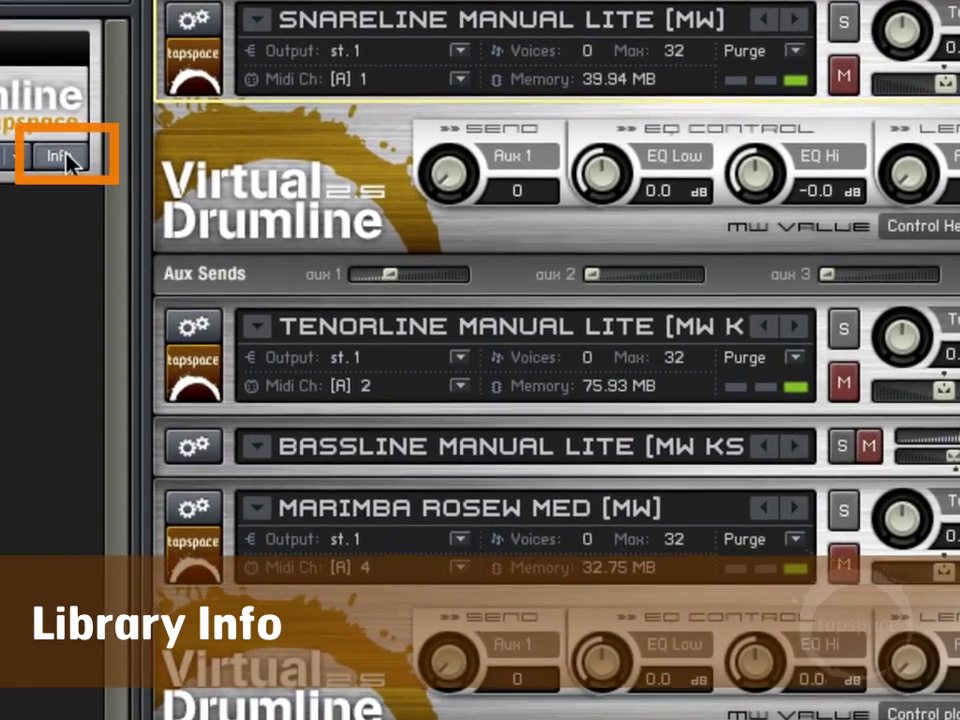
click(116, 189)
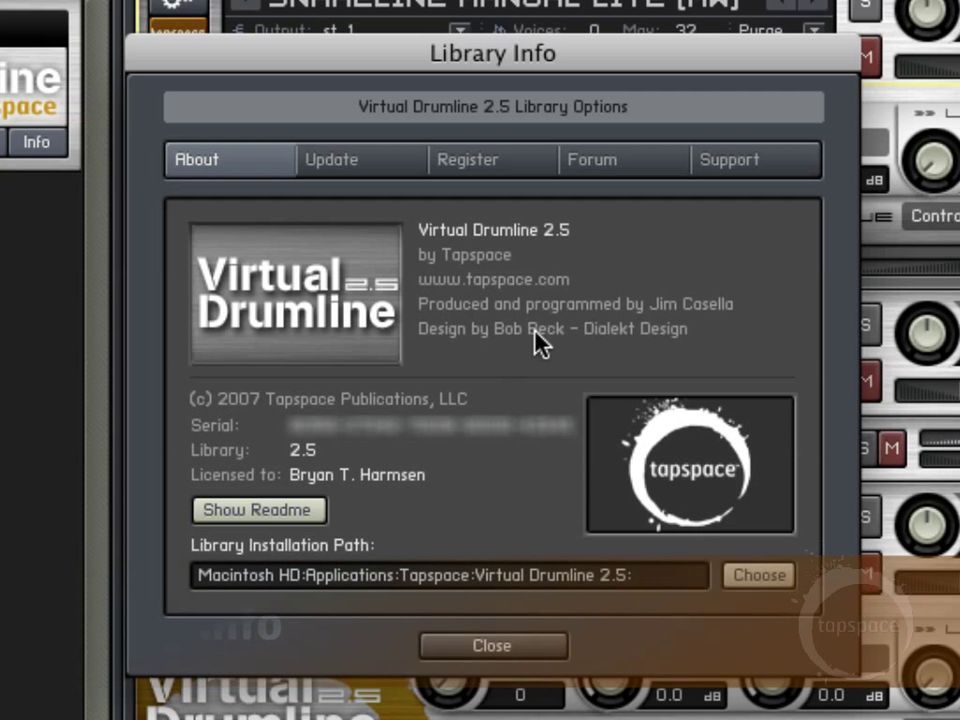
click(621, 162)
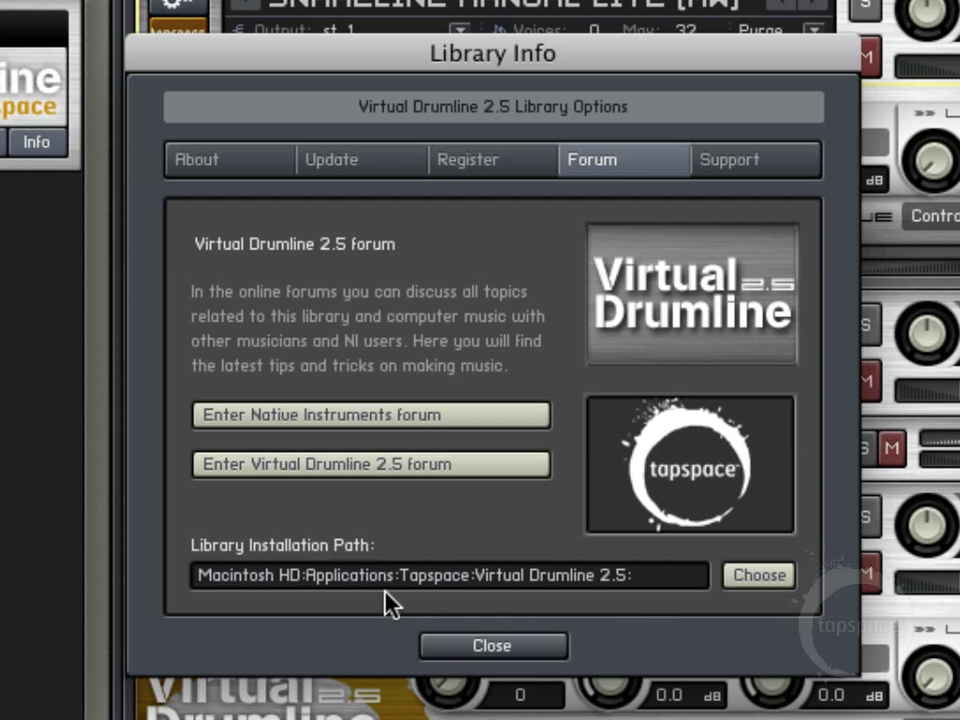
click(756, 161)
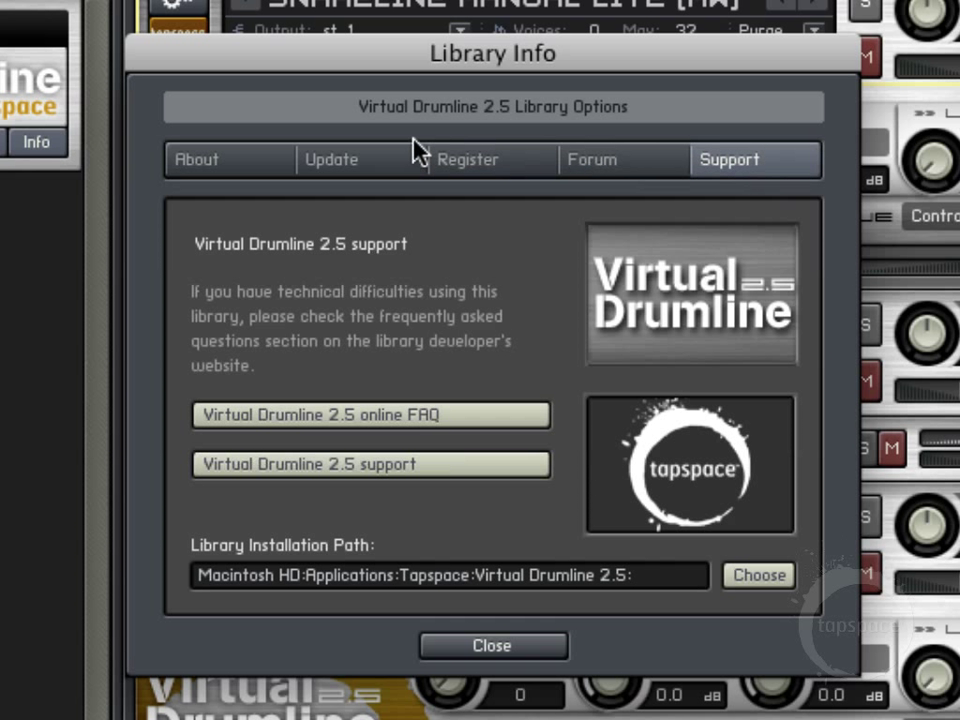
click(358, 158)
click(493, 168)
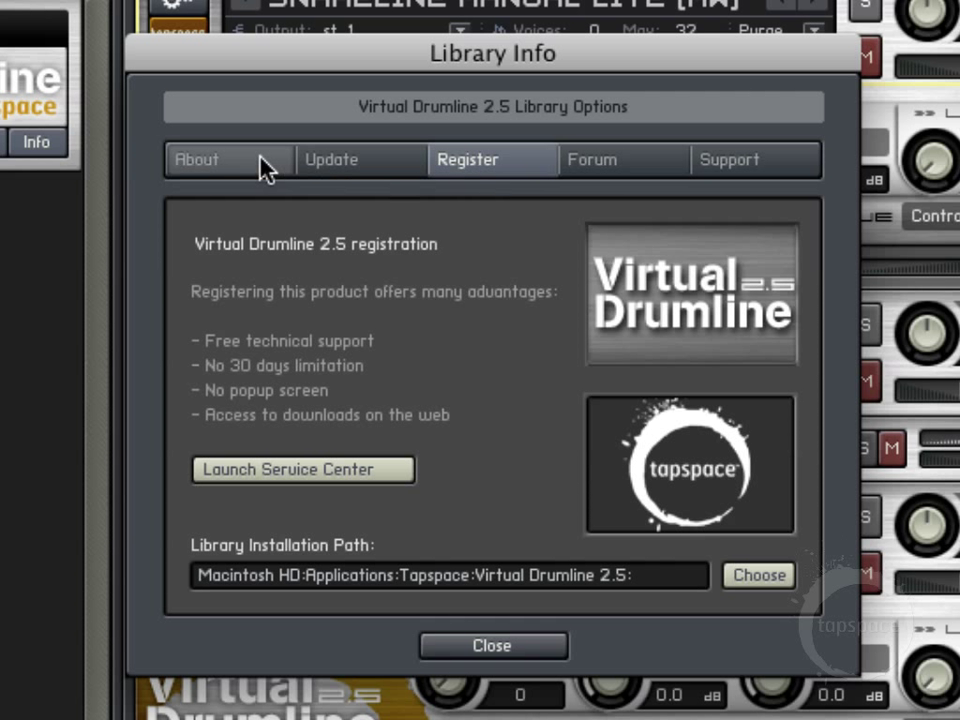
click(233, 160)
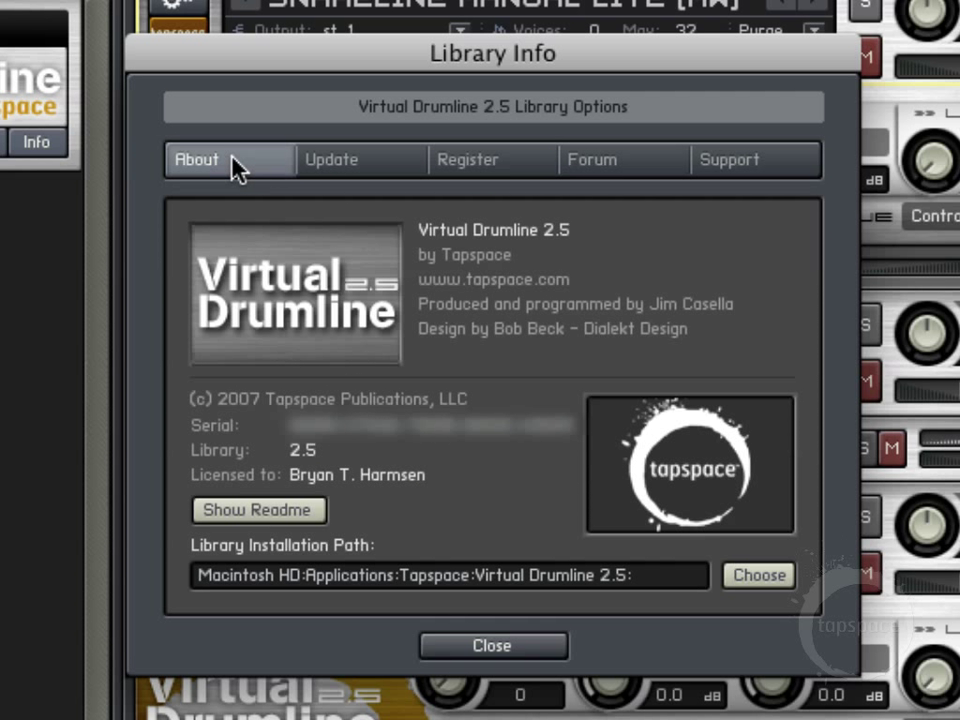
click(512, 650)
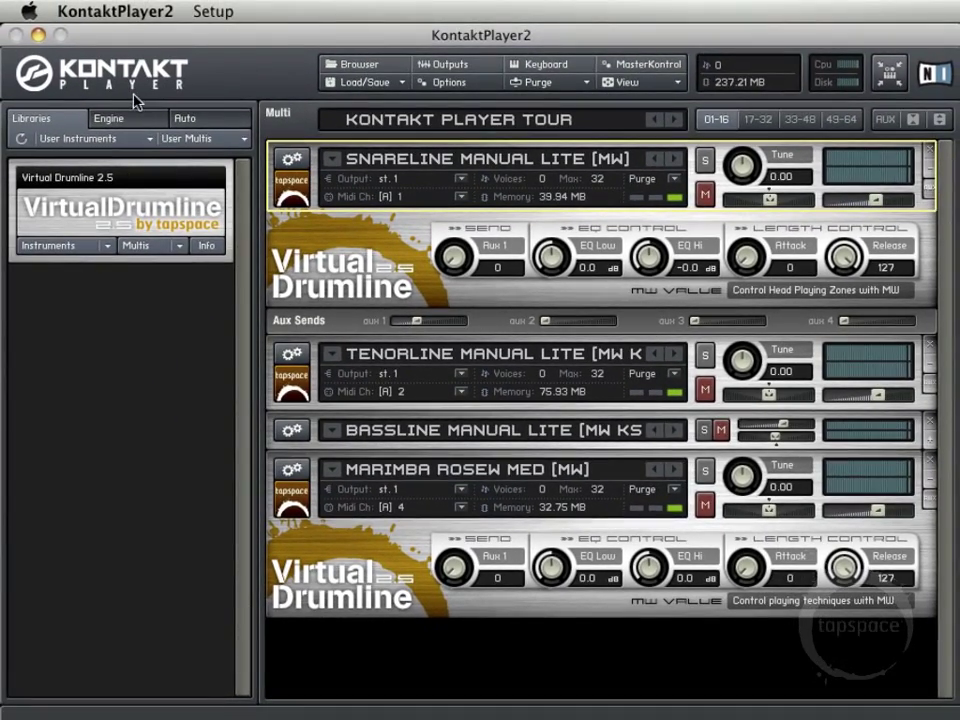
Step: Examine the engine memory statistics and the MIDI automation controller assignments, and return to the libraries view
click(90, 88)
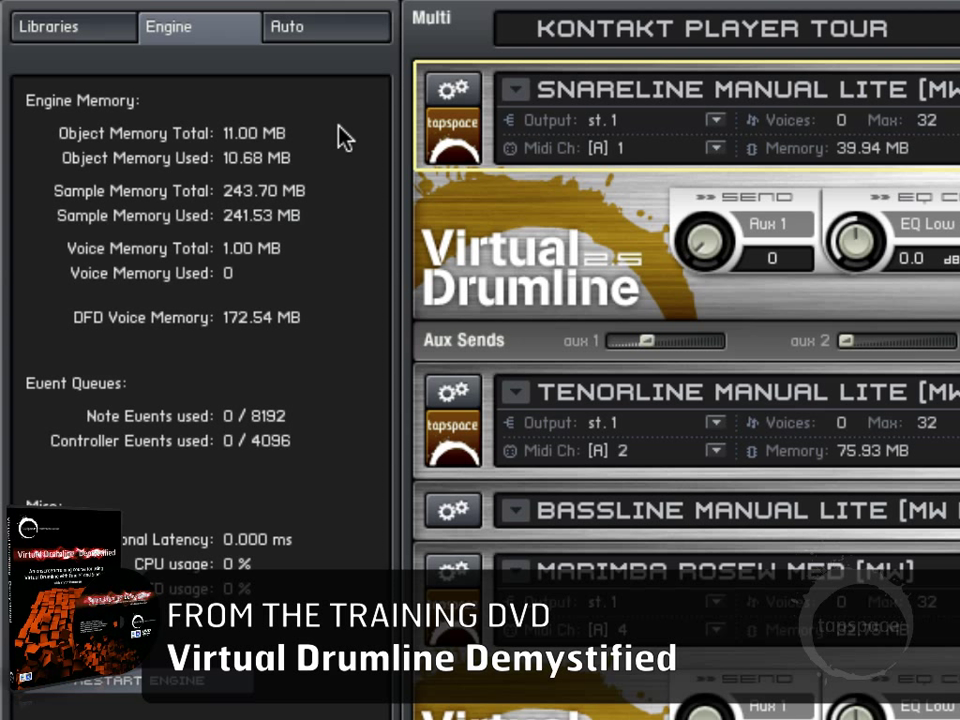
click(318, 25)
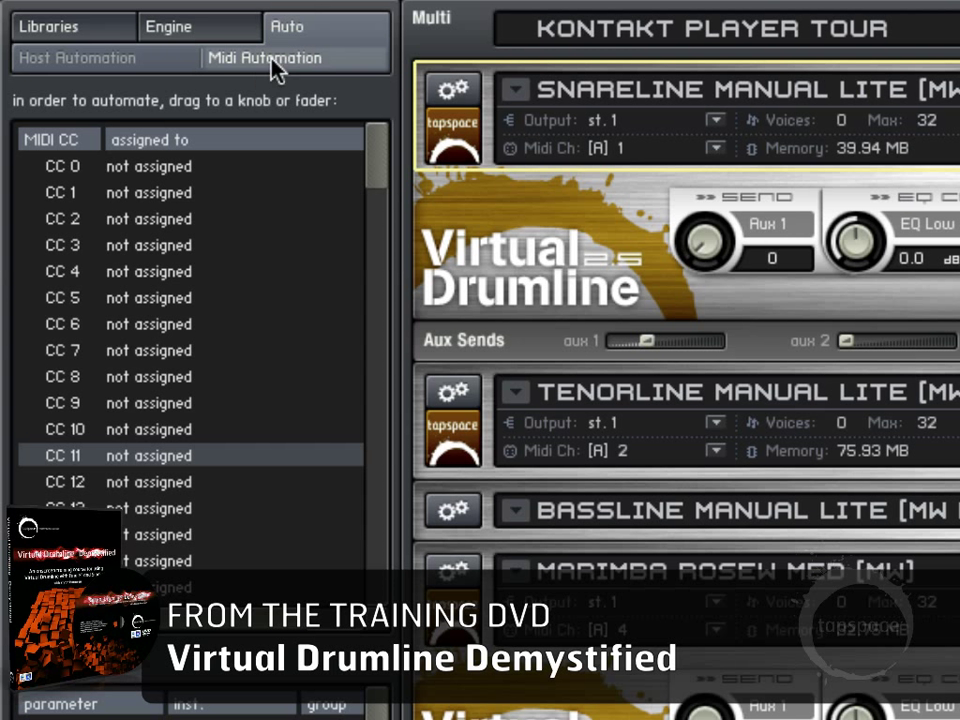
click(78, 193)
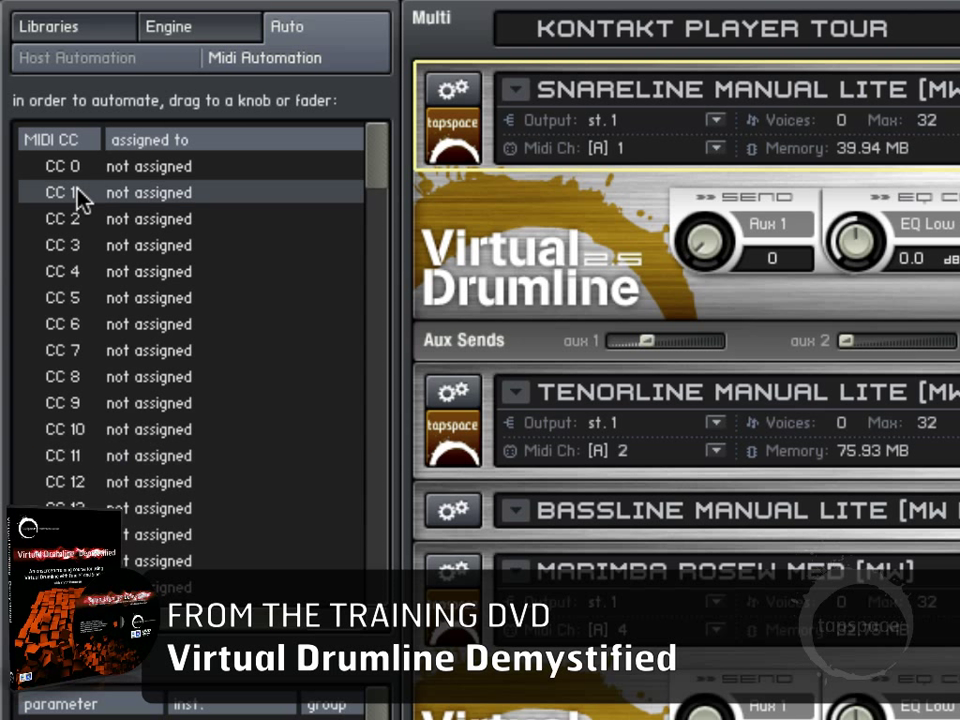
click(74, 350)
click(71, 462)
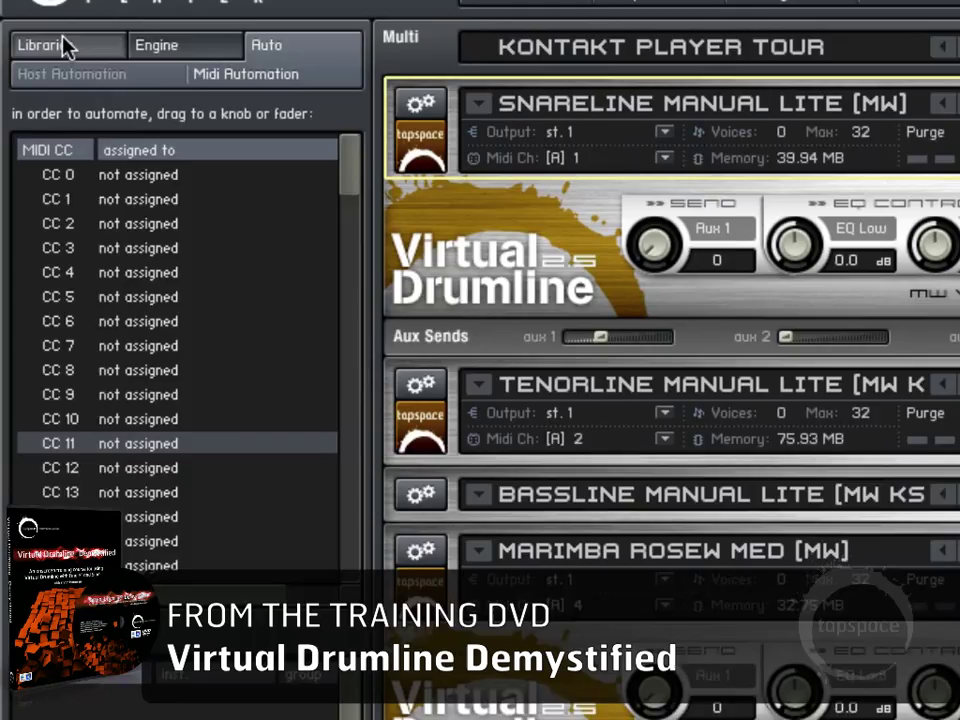
click(72, 30)
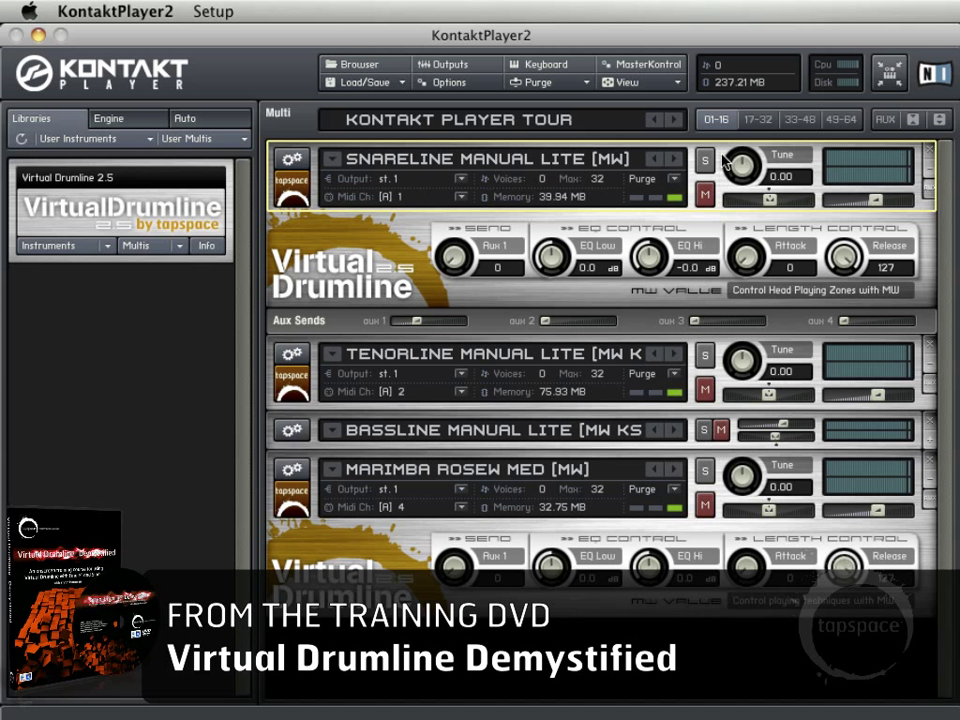
Step: View the multi's instrument pages 17-32, 33-48 and 49-64
mouse_move(724, 159)
mouse_down()
mouse_move(718, 407)
mouse_move(687, 480)
mouse_move(677, 459)
mouse_move(705, 116)
mouse_move(714, 153)
mouse_up()
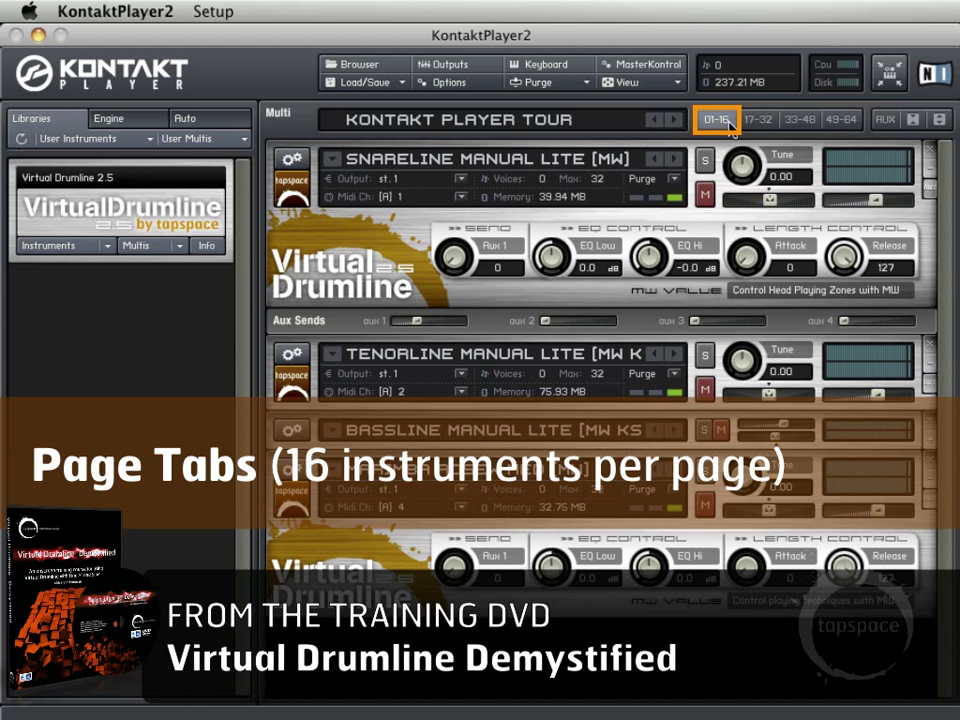
click(764, 122)
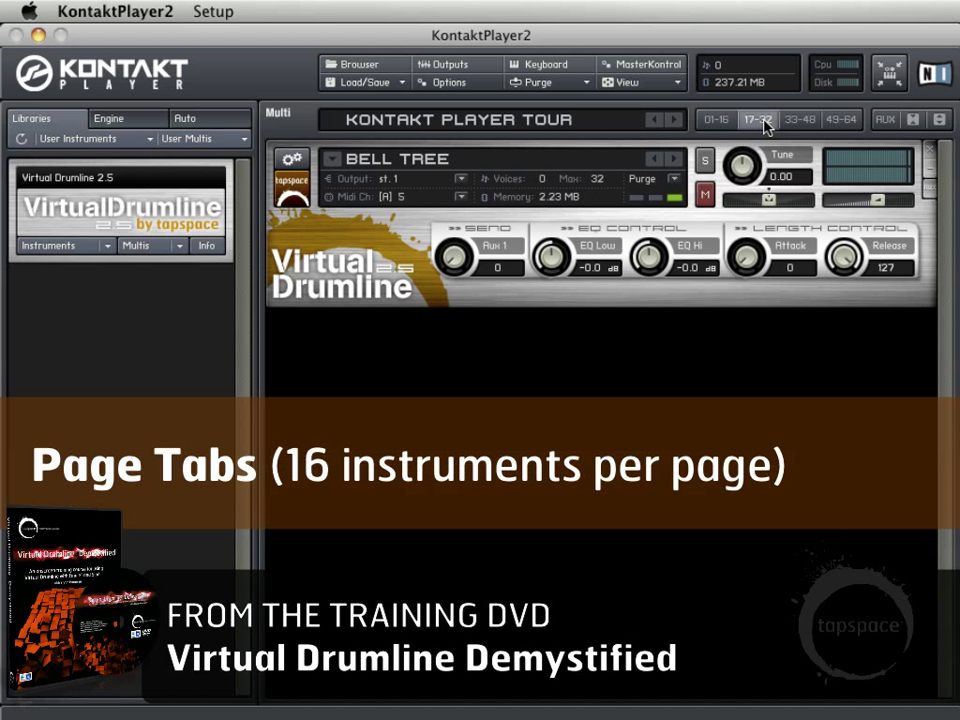
click(800, 120)
click(841, 120)
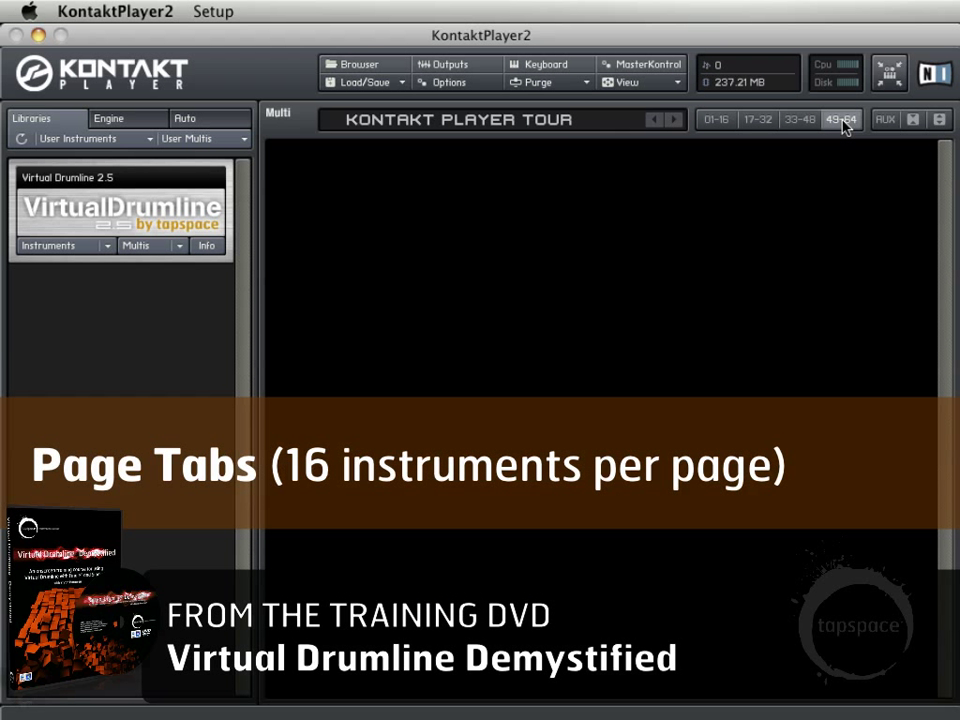
Step: Return to instrument page 01-16 and view the MIDI ports and channels available to the Snareline
click(725, 122)
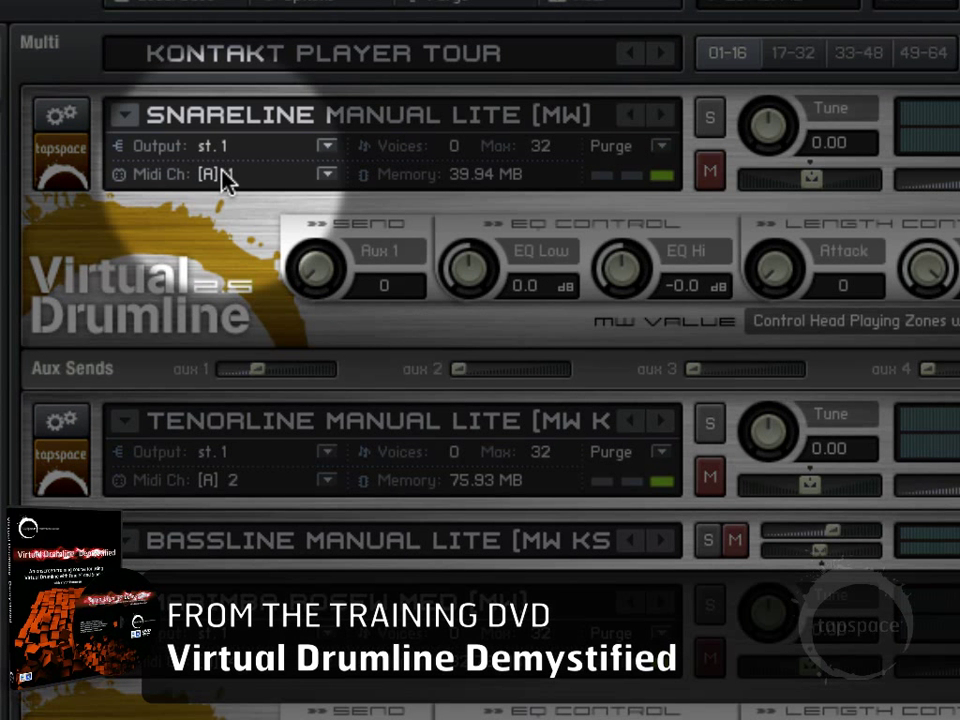
click(222, 174)
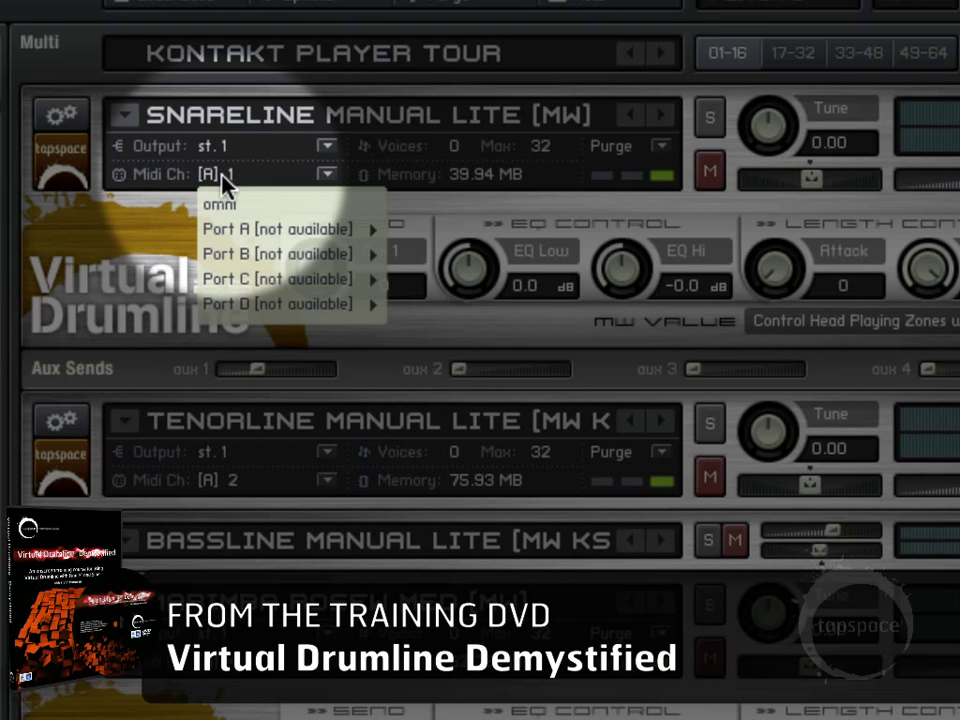
mouse_move(244, 229)
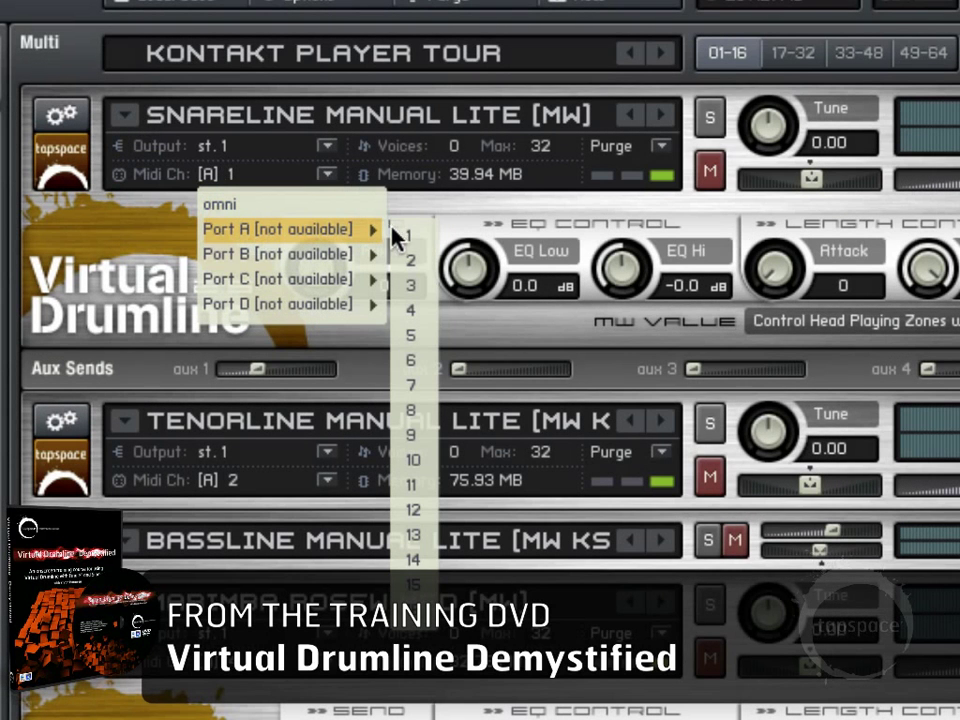
click(94, 254)
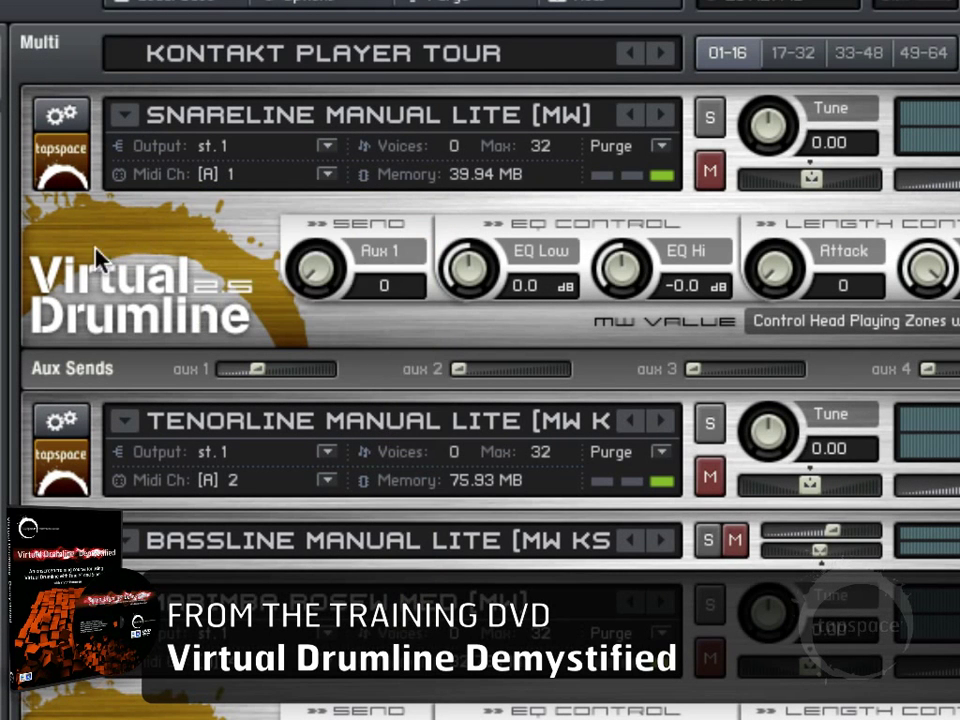
Step: On instrument page 17-32, set the Bell Tree's MIDI channel to channel 1 of Port B
click(809, 56)
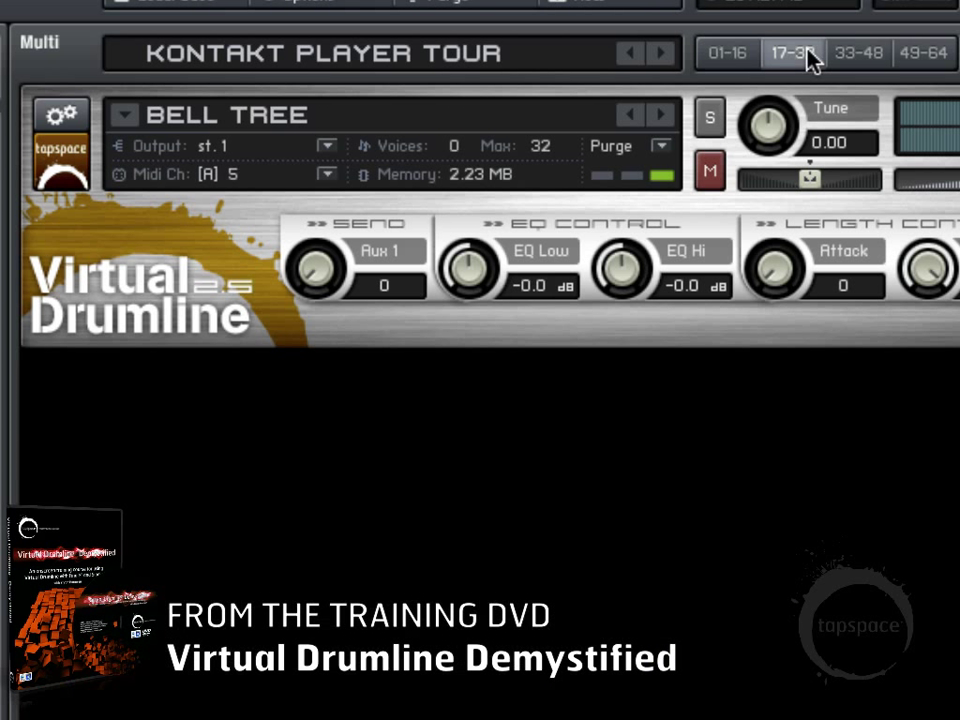
click(220, 172)
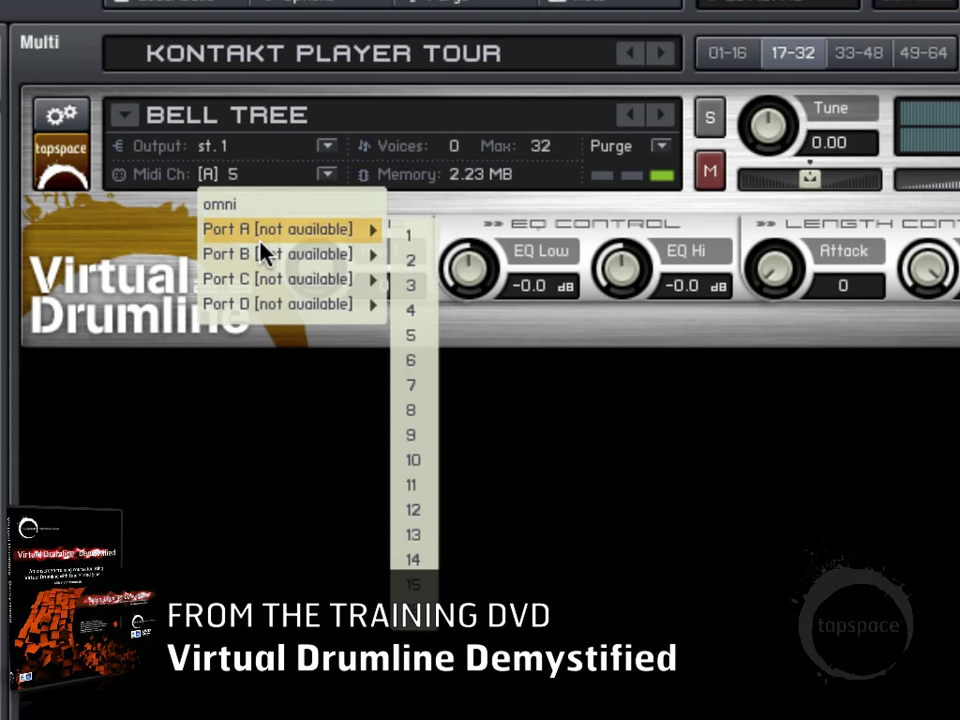
mouse_move(307, 248)
click(410, 261)
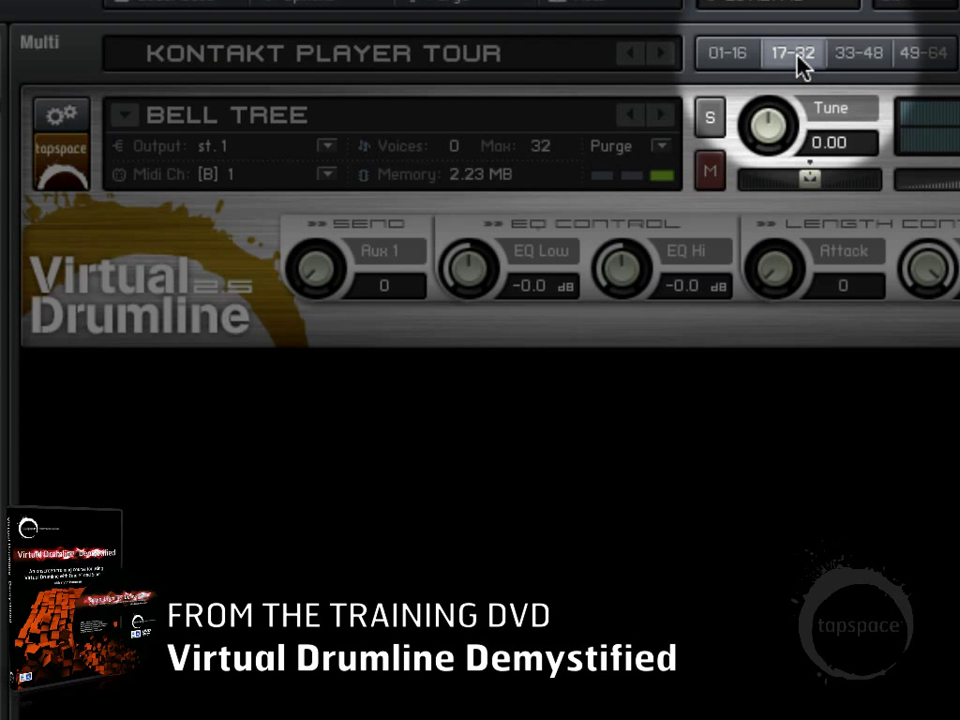
Step: View instrument pages 33-48 and 49-64, and go back to page 01-16
click(866, 56)
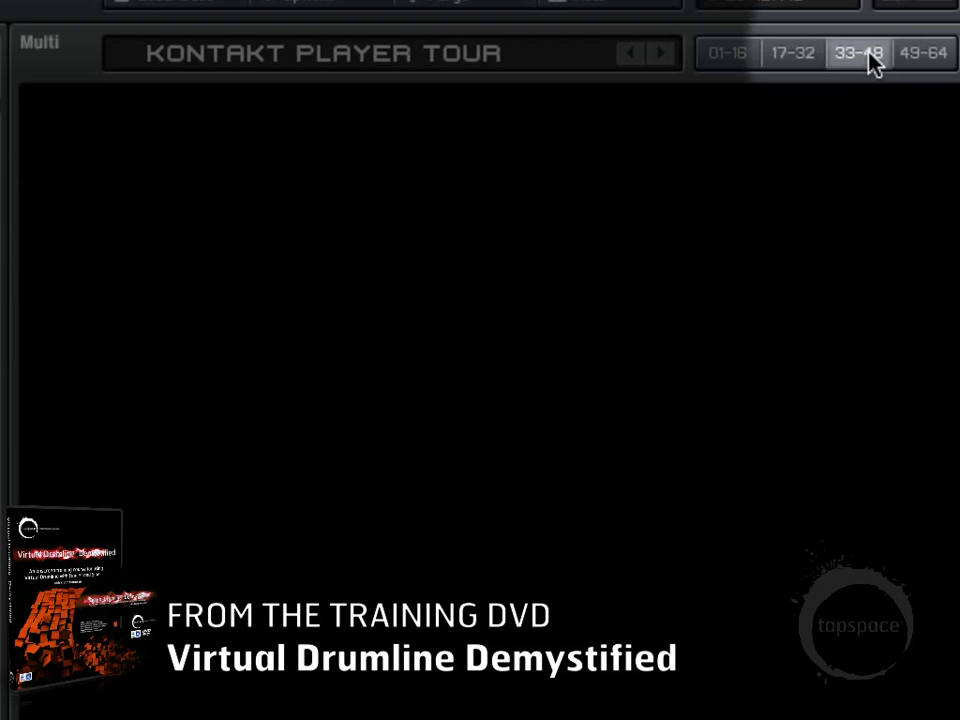
click(920, 66)
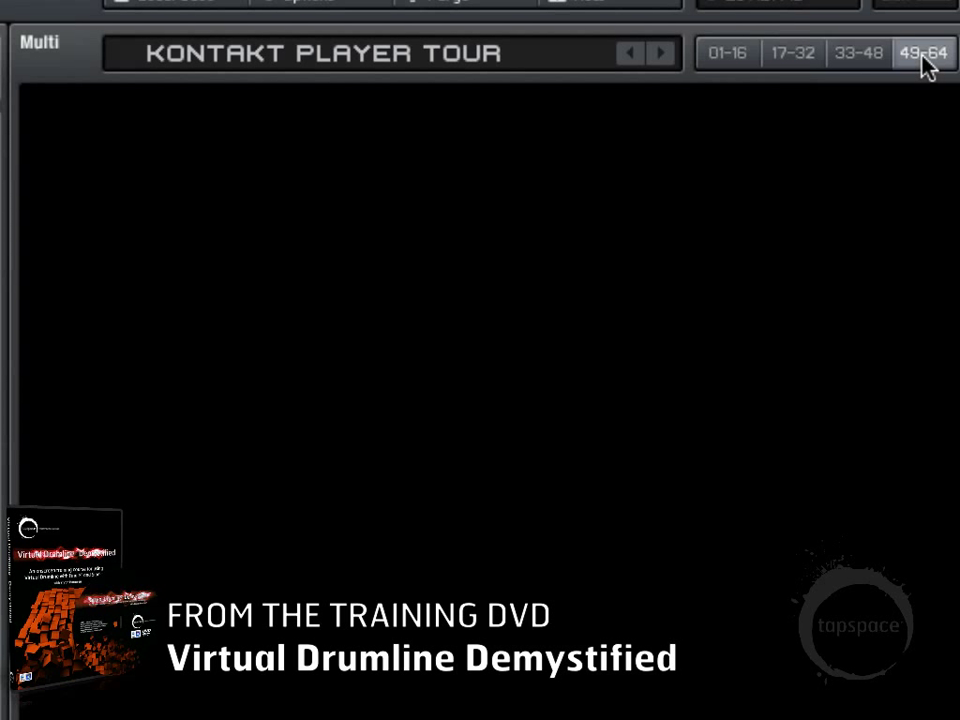
click(740, 58)
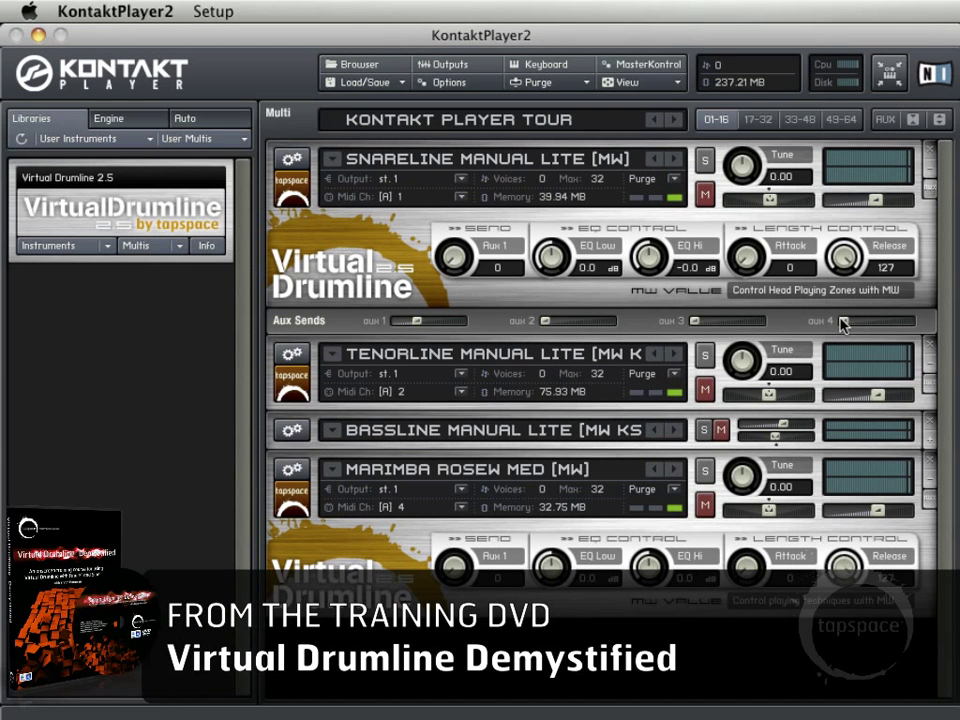
Step: Show and hide the aux sends of all instruments at once, and show them for the Snareline only
click(893, 122)
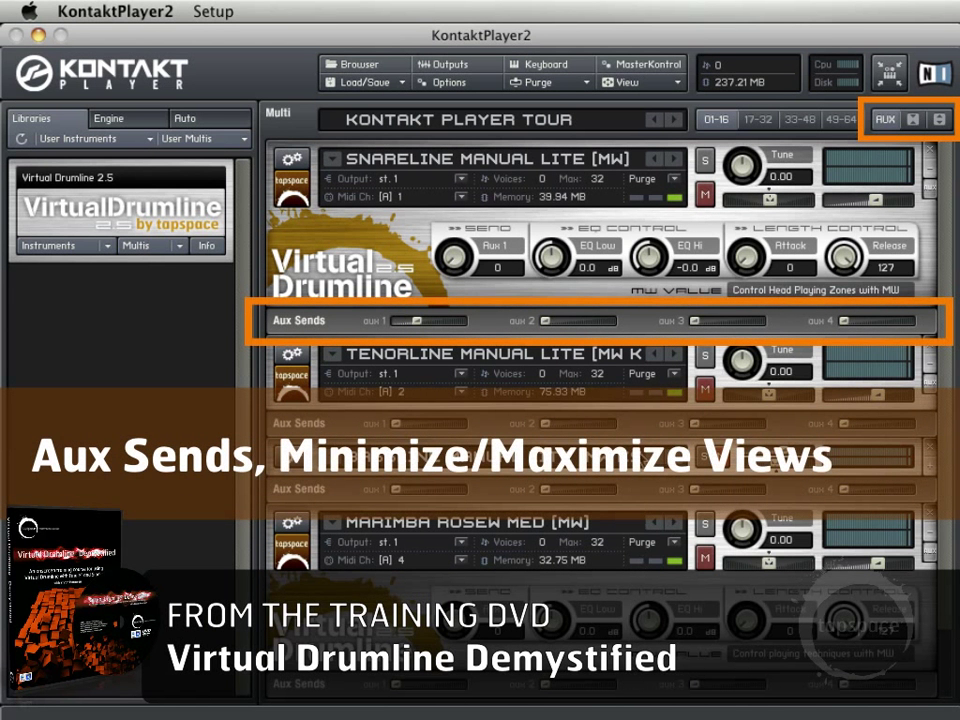
click(884, 122)
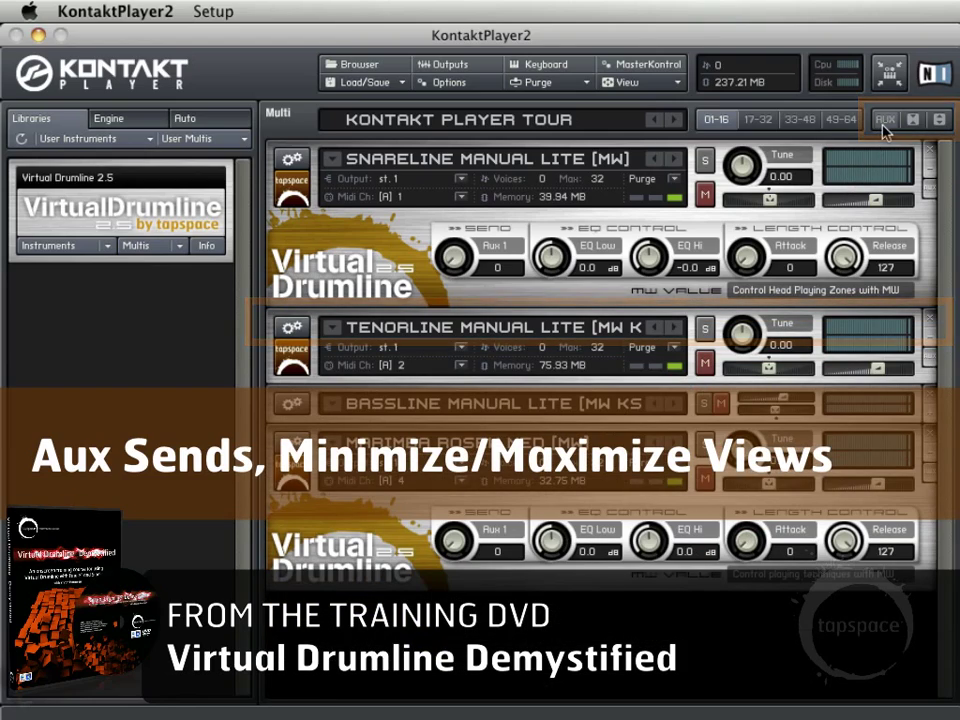
click(932, 196)
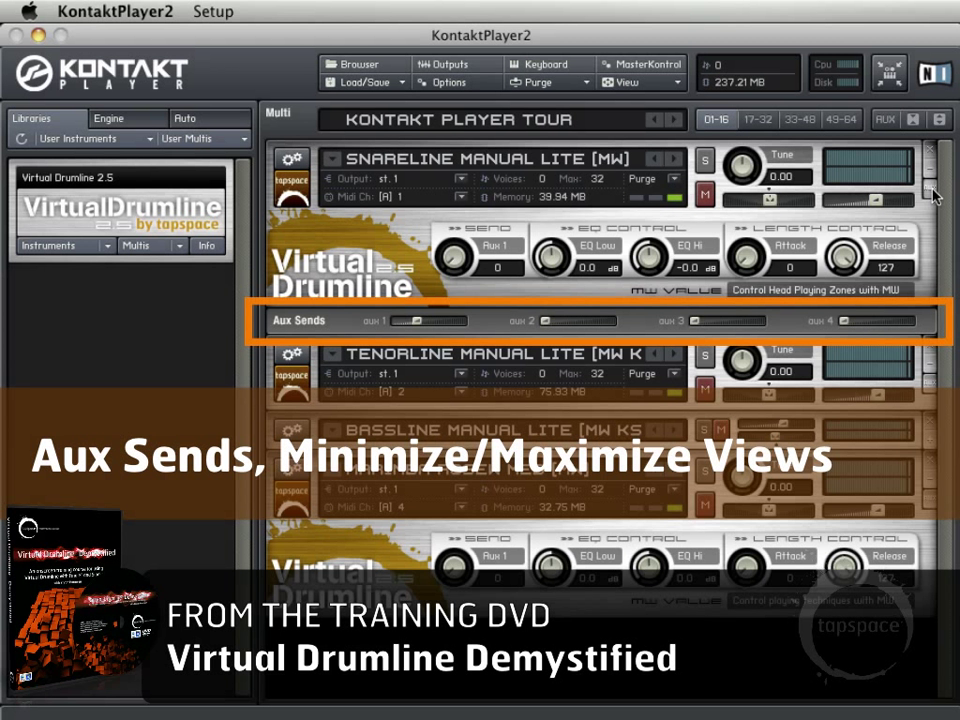
Step: Minimize all instruments in the multi, maximize them all again, and minimize only the Bassline
click(913, 120)
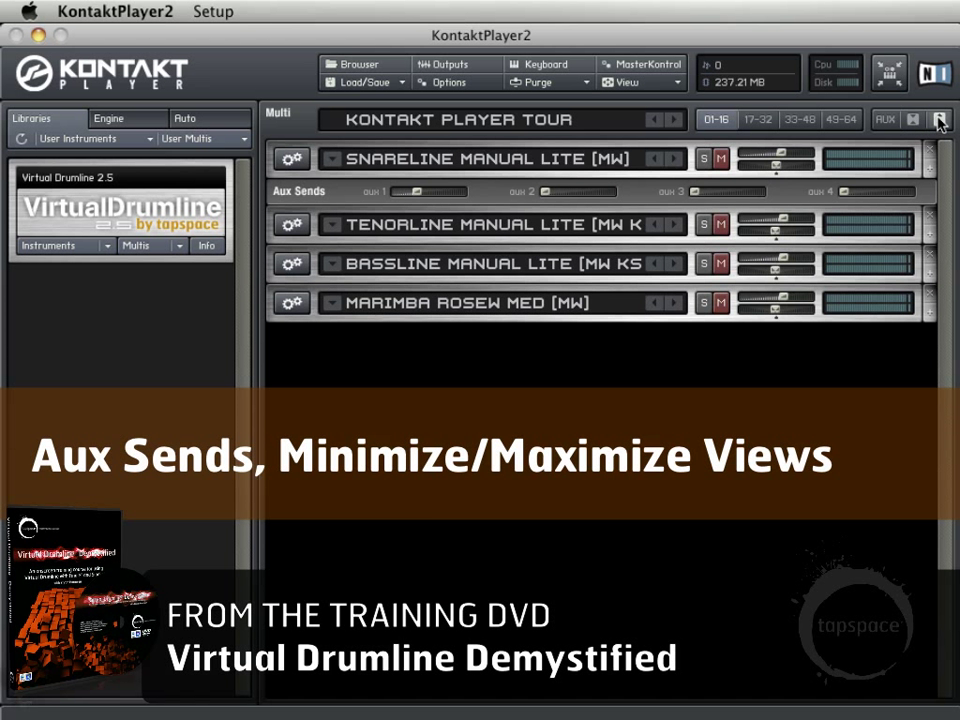
click(940, 120)
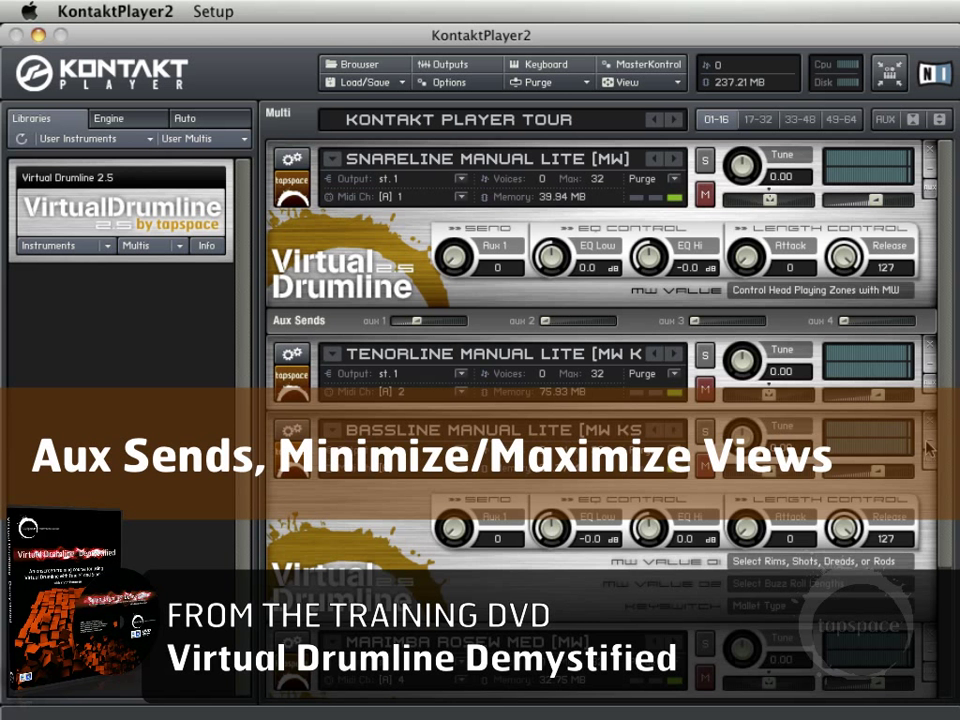
click(930, 447)
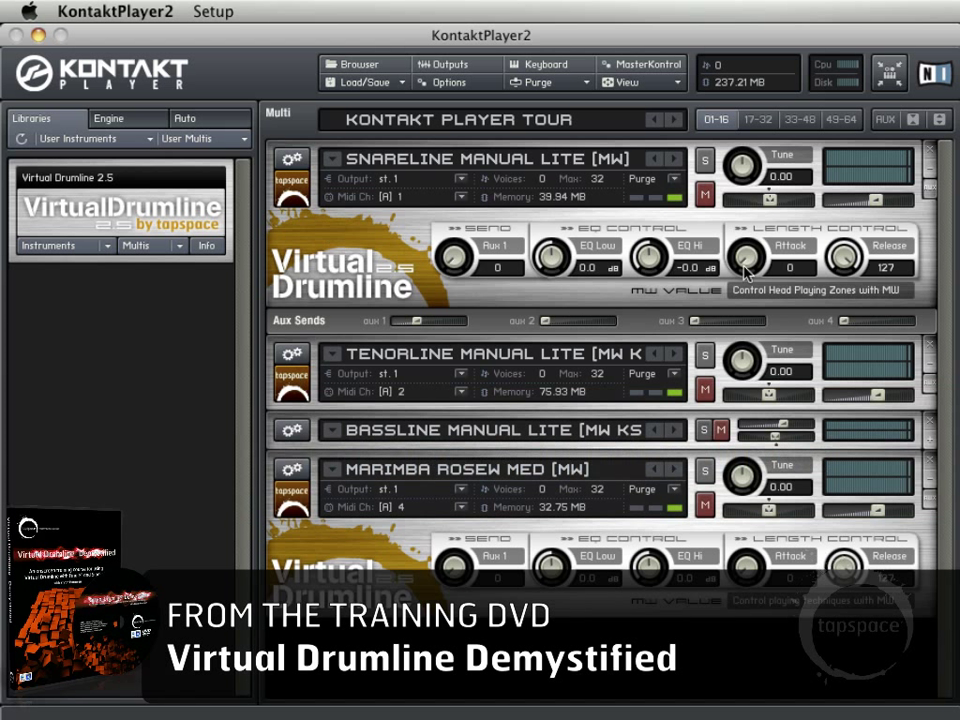
Step: Expand the Tenorline's performance view to examine its send, EQ, length and keyswitch controls, and collapse it
click(290, 385)
click(291, 385)
click(290, 385)
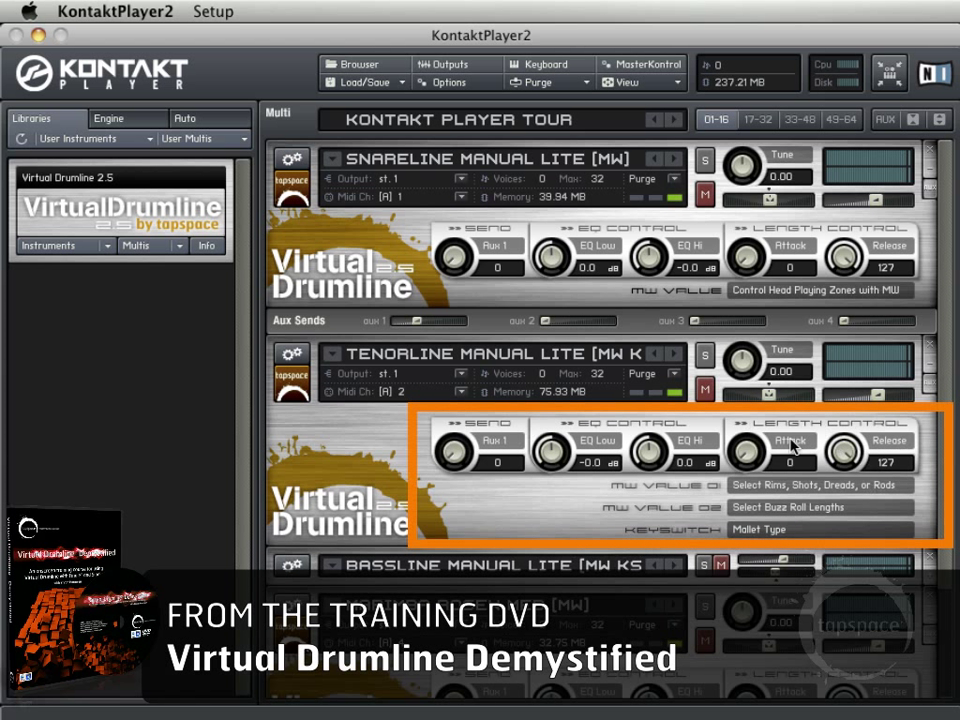
click(294, 388)
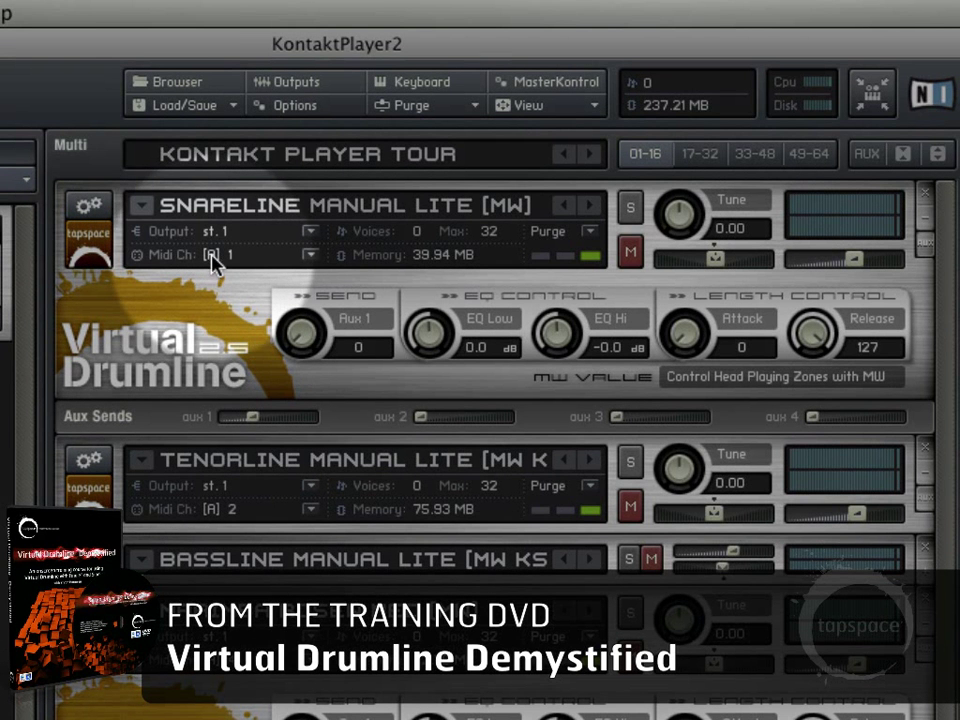
Step: Review the MIDI port choices in the Snareline's instrument header
click(222, 255)
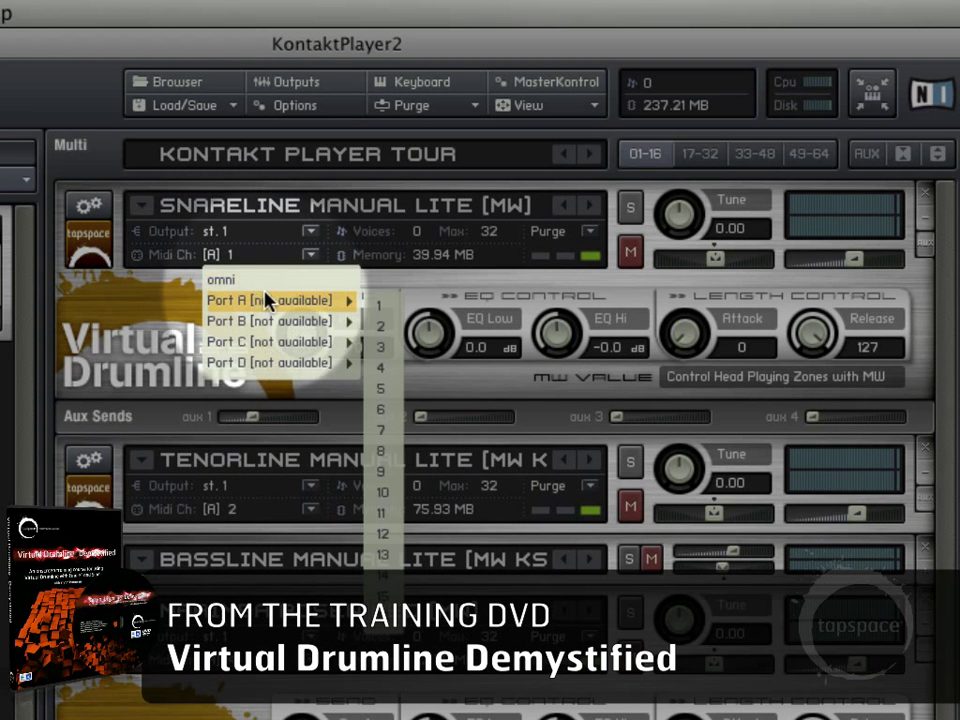
click(95, 300)
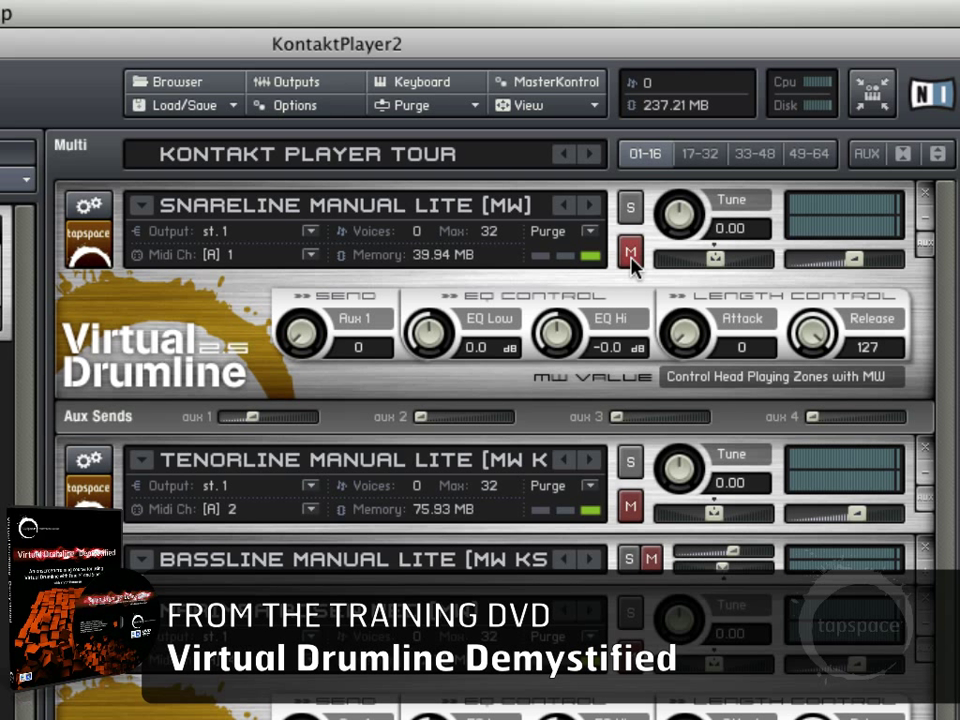
Step: Try the Snareline's tune and pan controls, leave them at their centre values, and lower its volume
mouse_move(681, 212)
mouse_down()
mouse_move(691, 244)
mouse_move(694, 176)
mouse_move(692, 204)
mouse_up()
drag(691, 201, 691, 218)
mouse_move(715, 262)
mouse_down()
mouse_move(688, 260)
mouse_move(736, 261)
mouse_move(720, 268)
mouse_up()
mouse_move(851, 262)
mouse_down()
mouse_move(806, 262)
mouse_move(834, 258)
mouse_up()
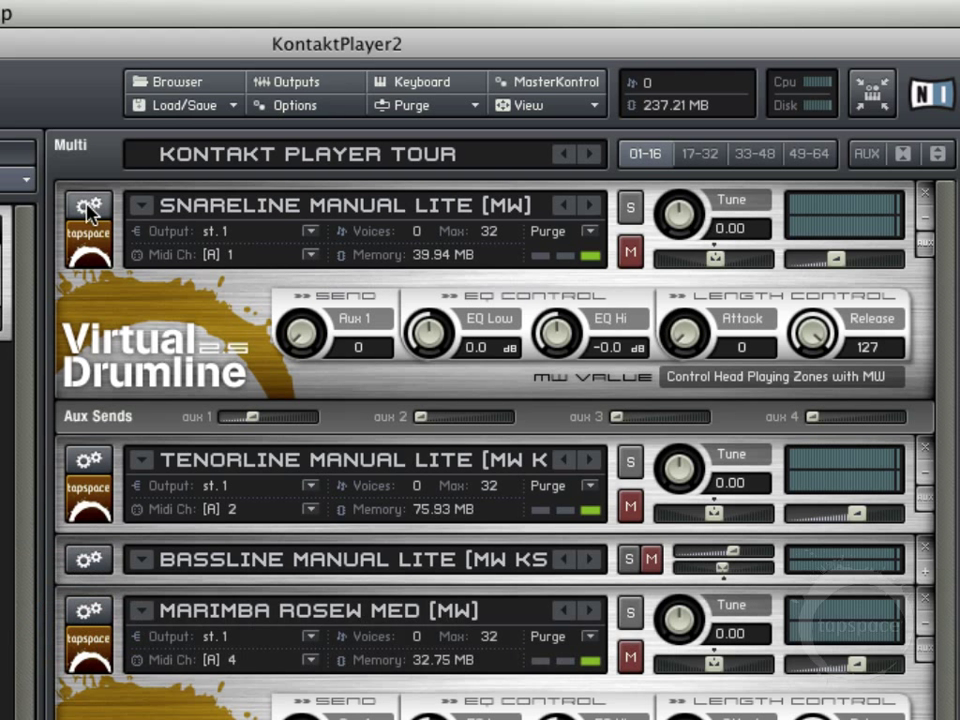
Step: Examine the Snareline's instrument options, including voice stealing, transpose, key range and velocity range, and close them
click(89, 208)
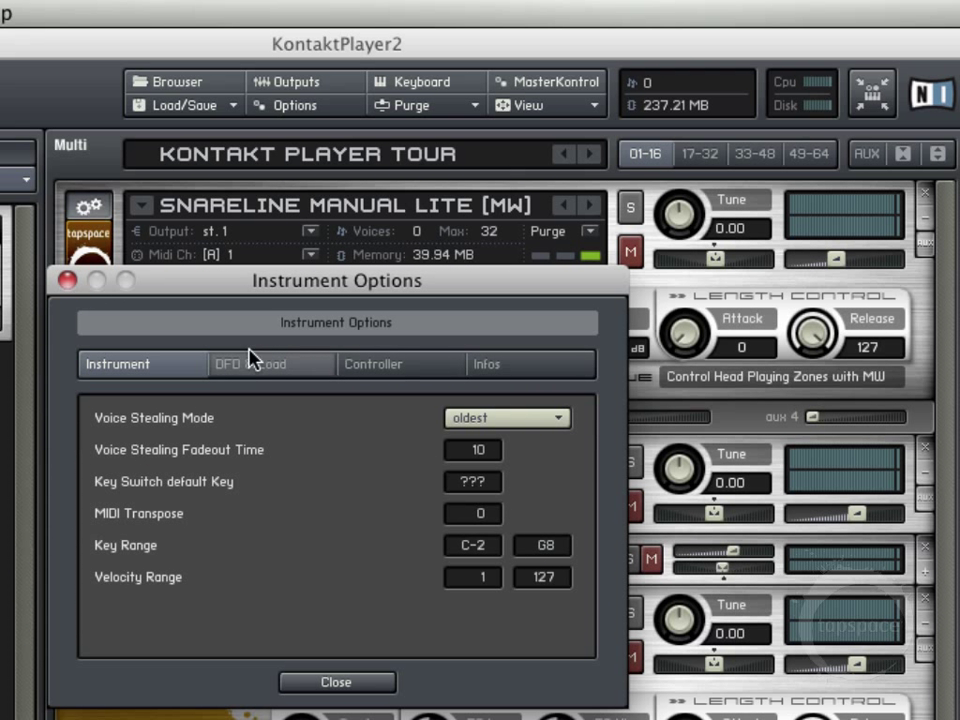
click(336, 682)
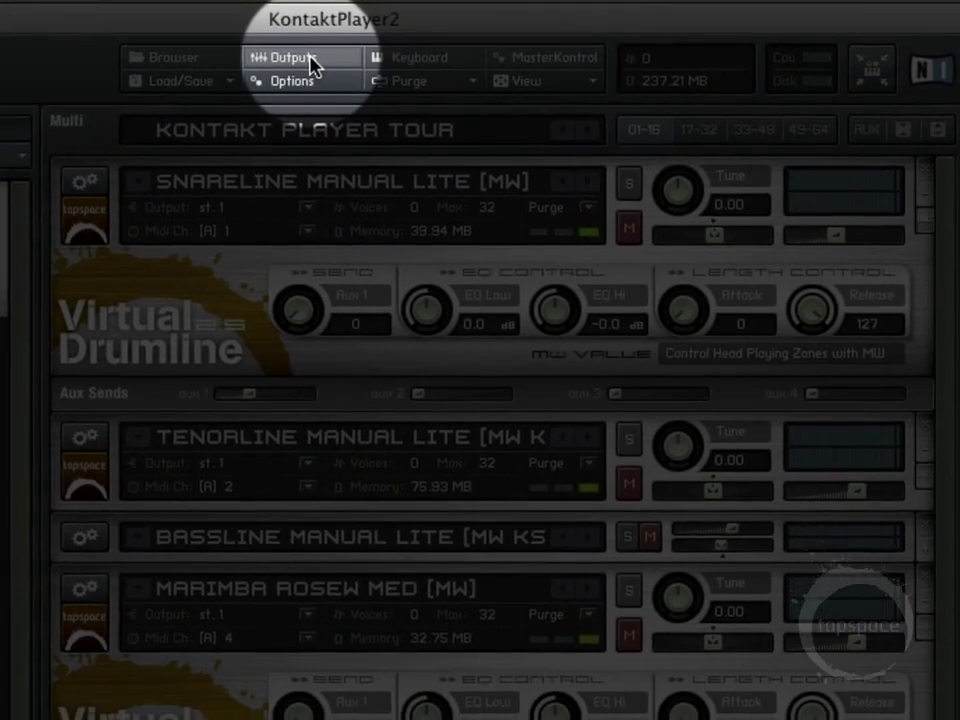
Step: In the outputs area, review the insert effects available for st. 1, set the aux 1 level to -0.5, and close the area
click(311, 82)
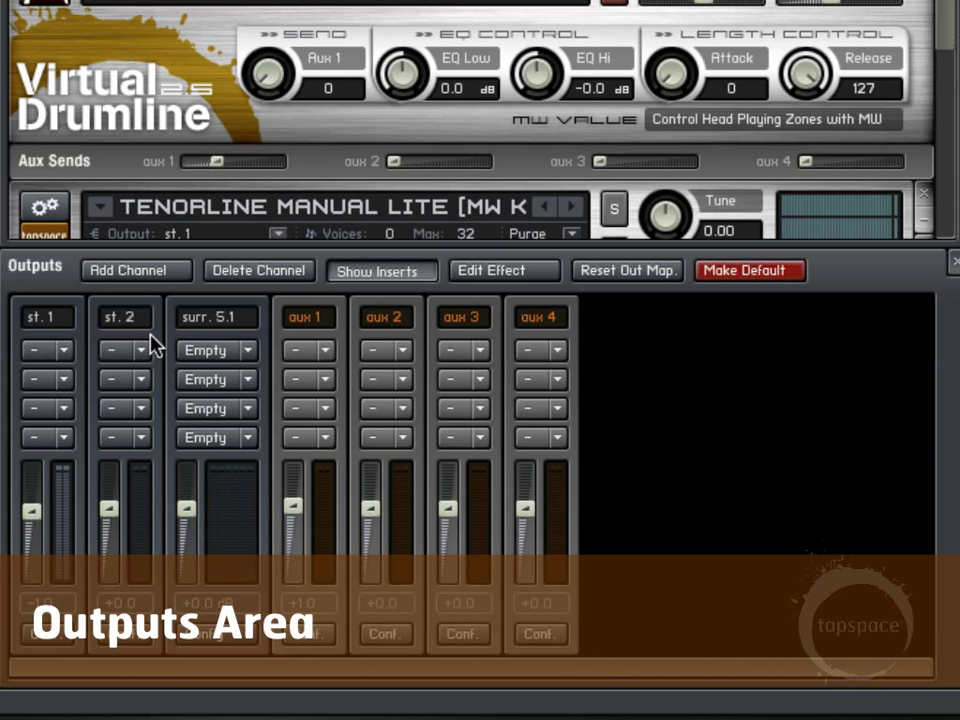
click(64, 352)
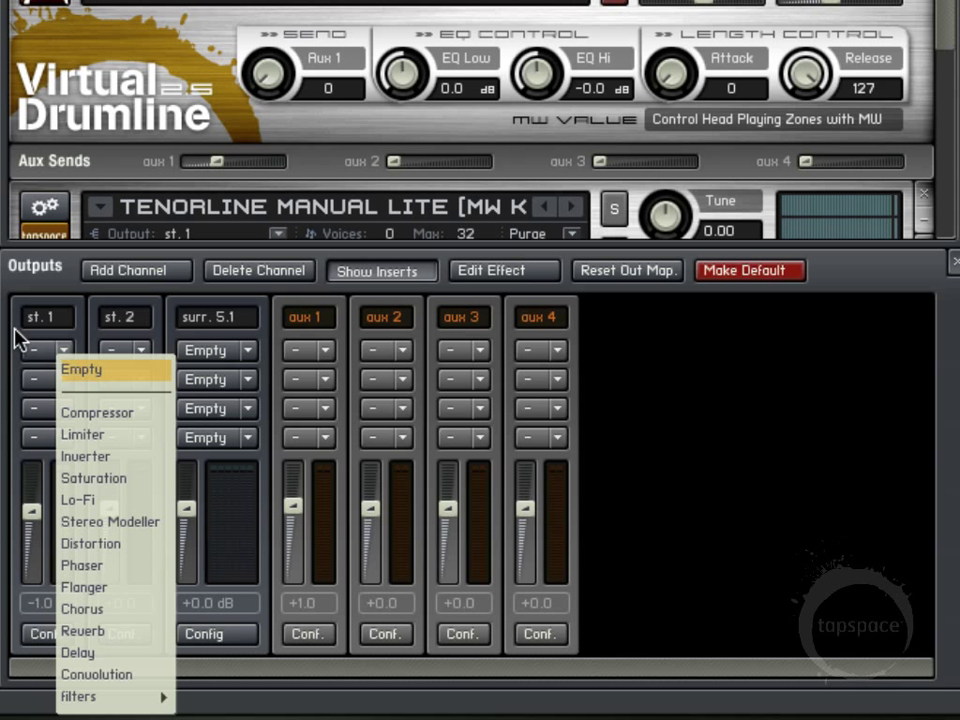
click(18, 345)
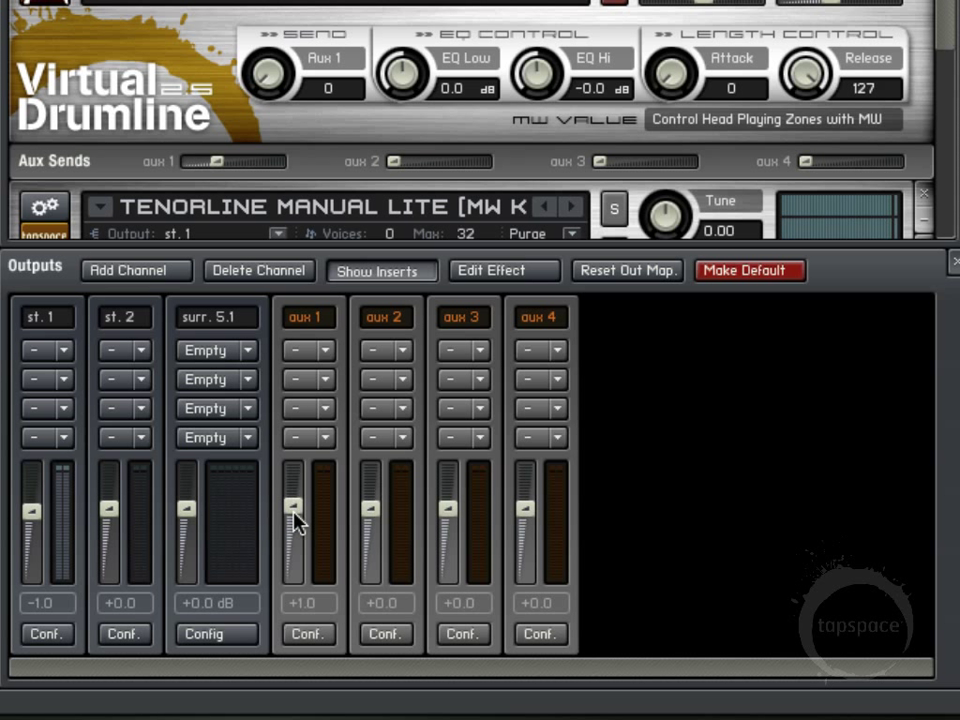
mouse_move(292, 502)
mouse_down()
mouse_move(289, 542)
mouse_move(295, 506)
mouse_up()
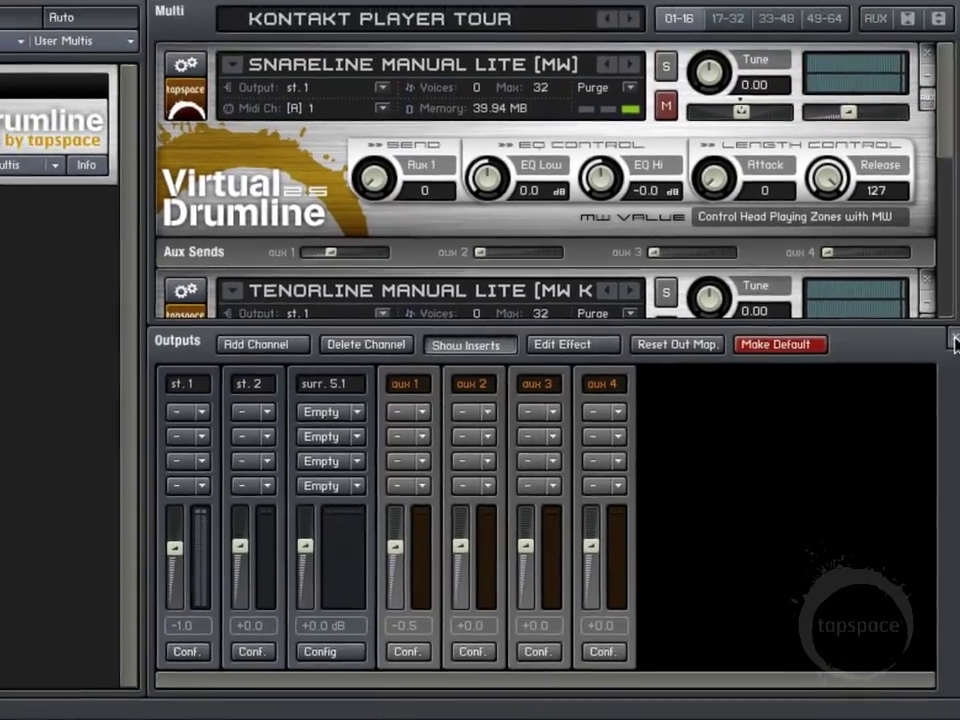
click(953, 262)
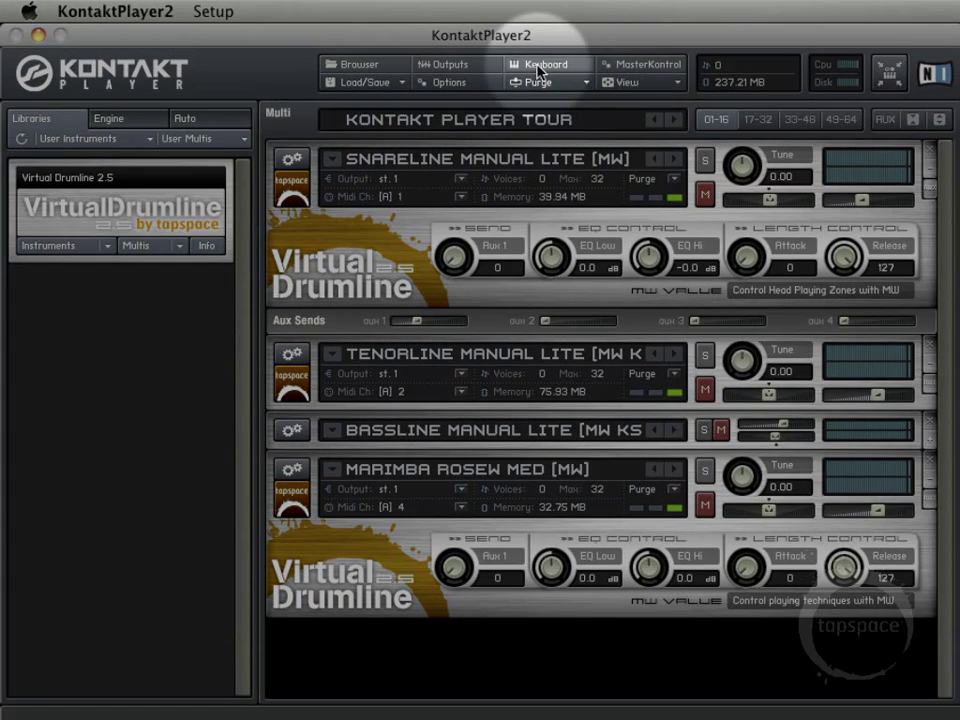
Step: Show the on-screen keyboard and select the Tenorline to display its playable keys and keyswitches
click(540, 66)
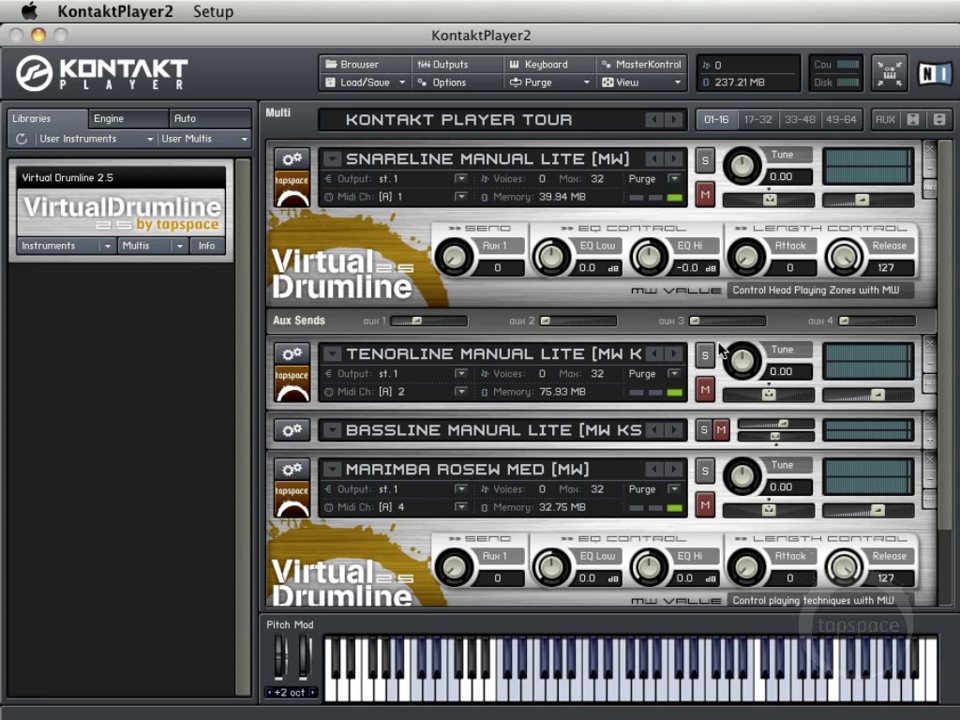
click(719, 347)
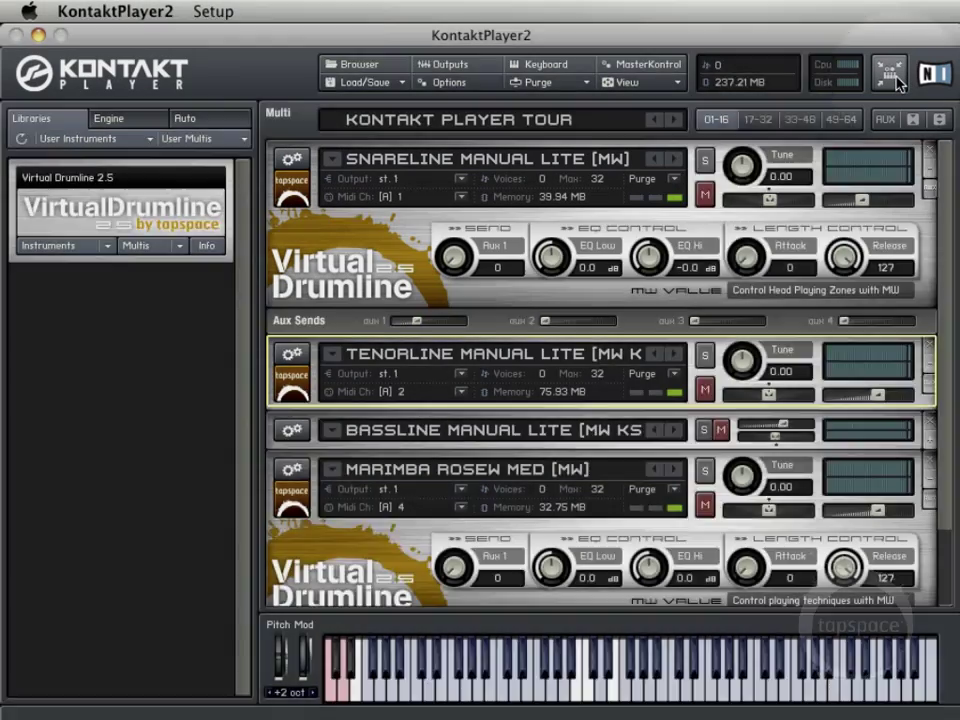
Step: Switch the player to its compact single-instrument view, and hide and restore the on-screen keyboard
click(896, 80)
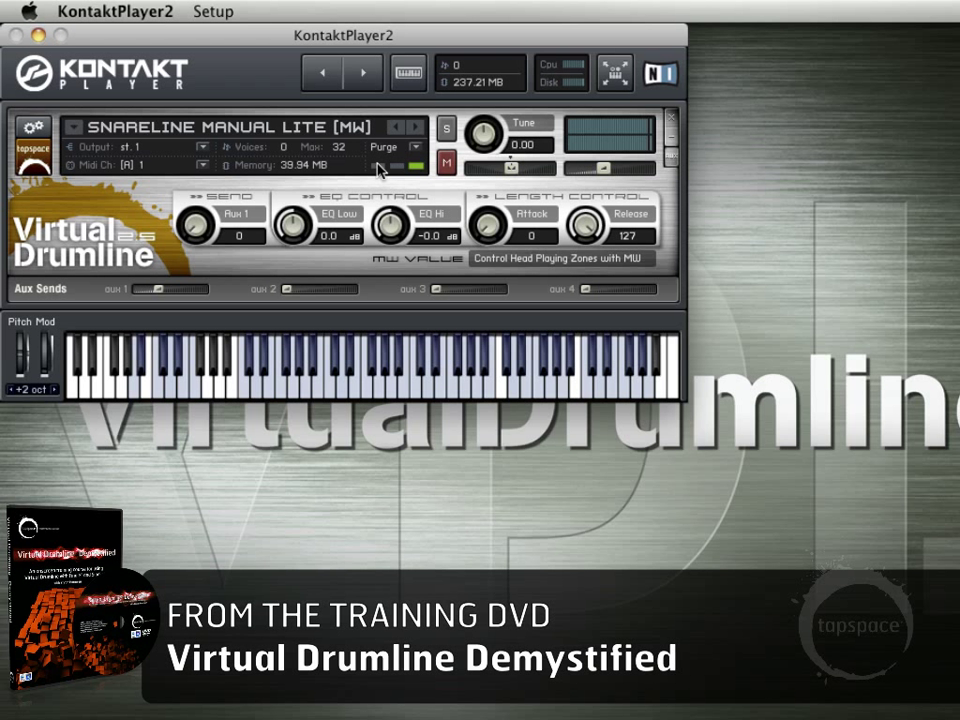
click(420, 70)
click(423, 70)
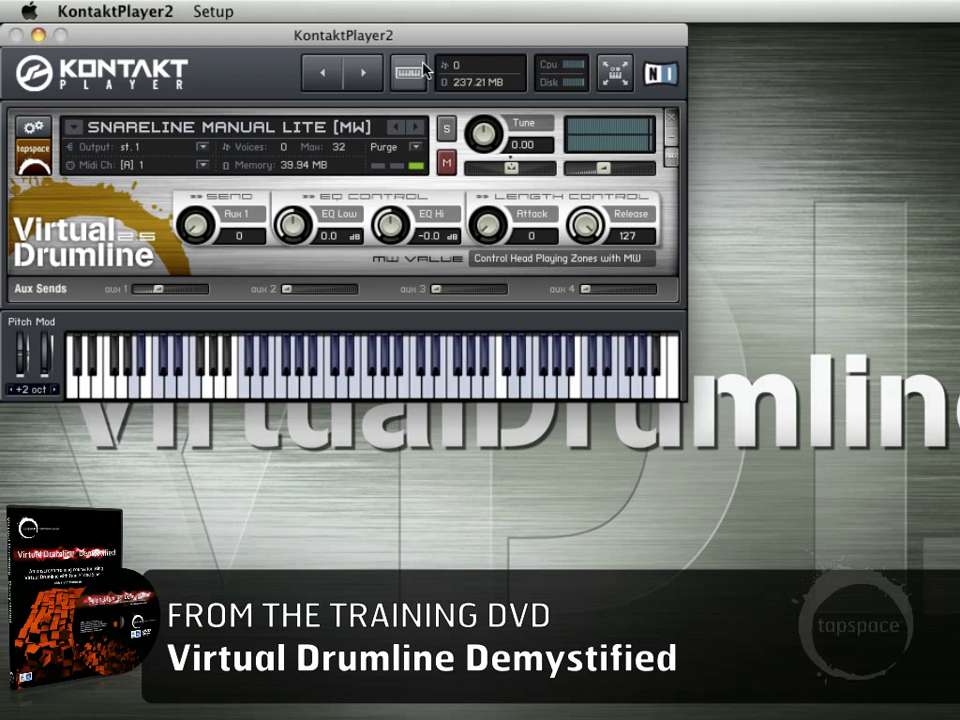
Step: Step forward through the loaded instruments to the Marimba, and step back to the Tenorline
click(366, 74)
click(368, 74)
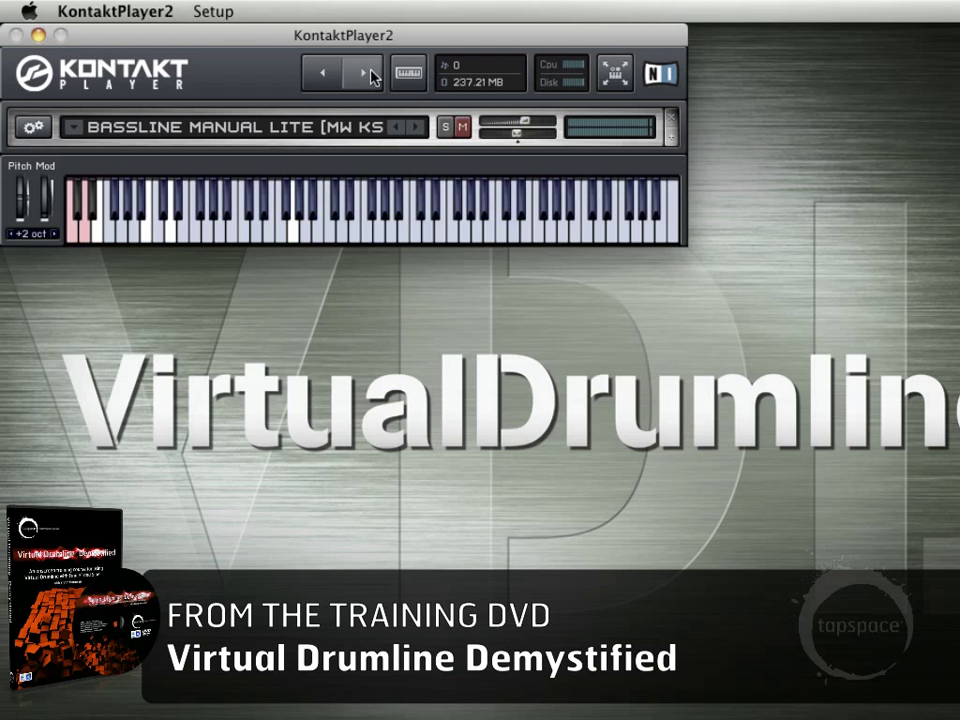
click(368, 74)
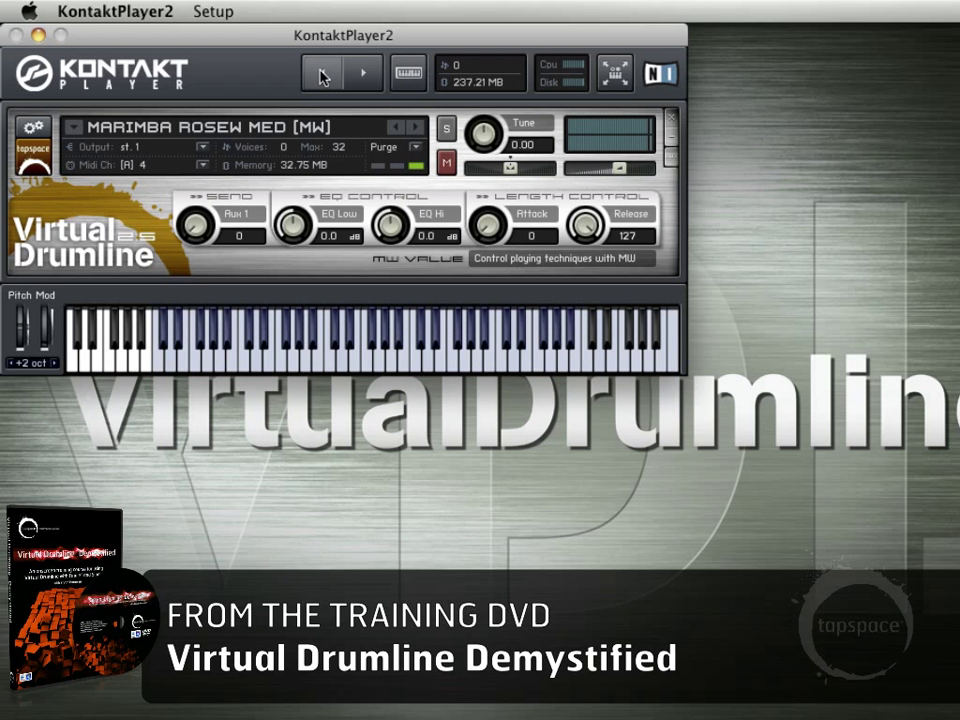
click(322, 73)
click(322, 73)
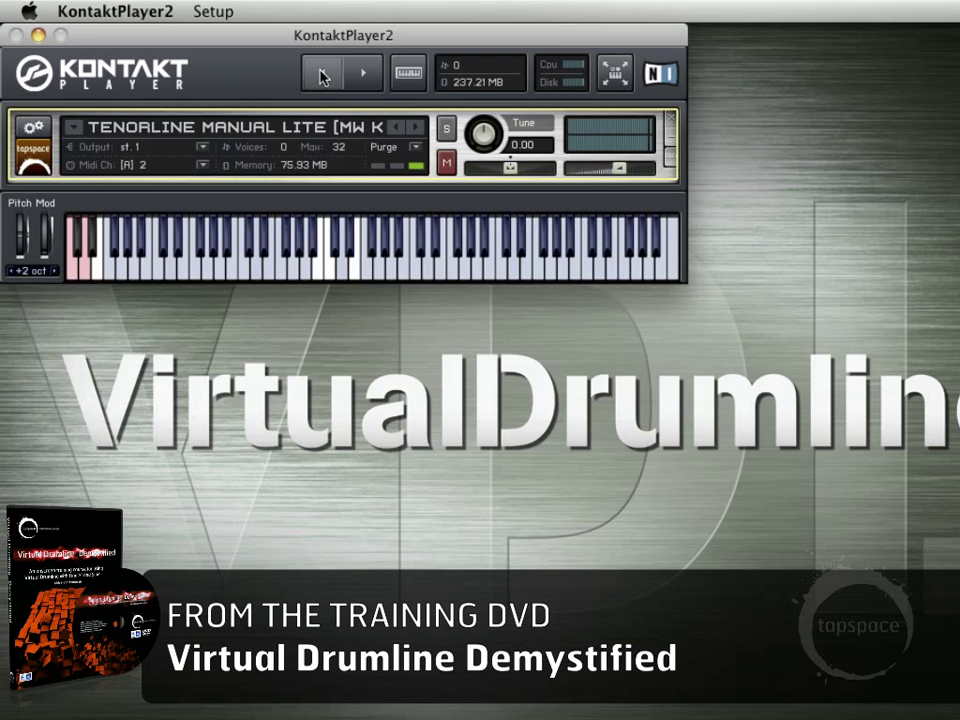
Step: Step back to the Snareline instrument and return the player to its full multi-instrument view
click(322, 73)
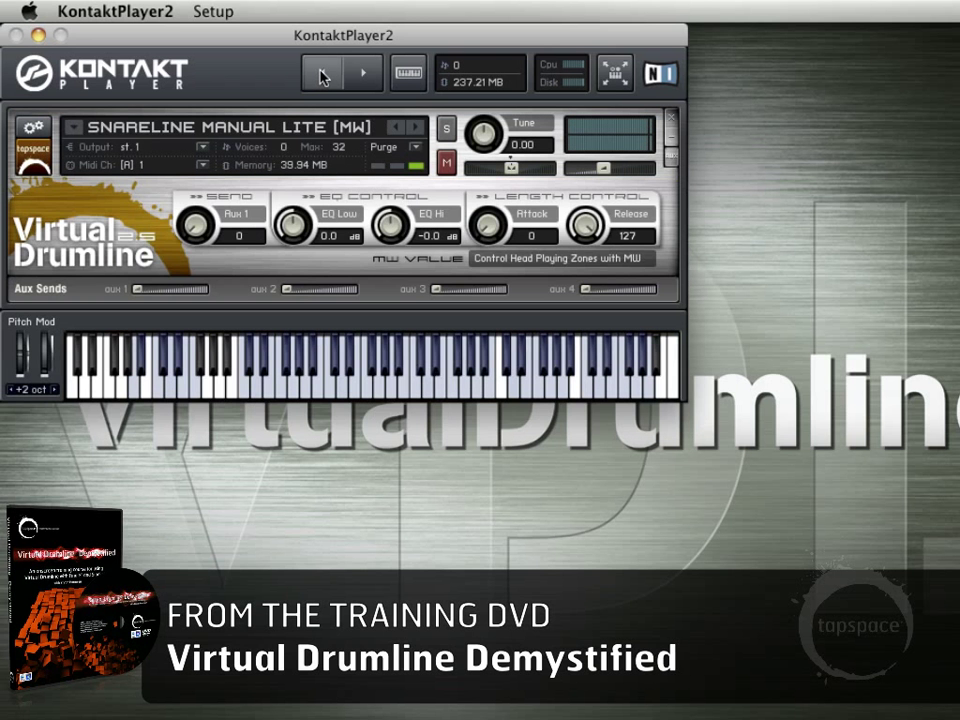
click(615, 74)
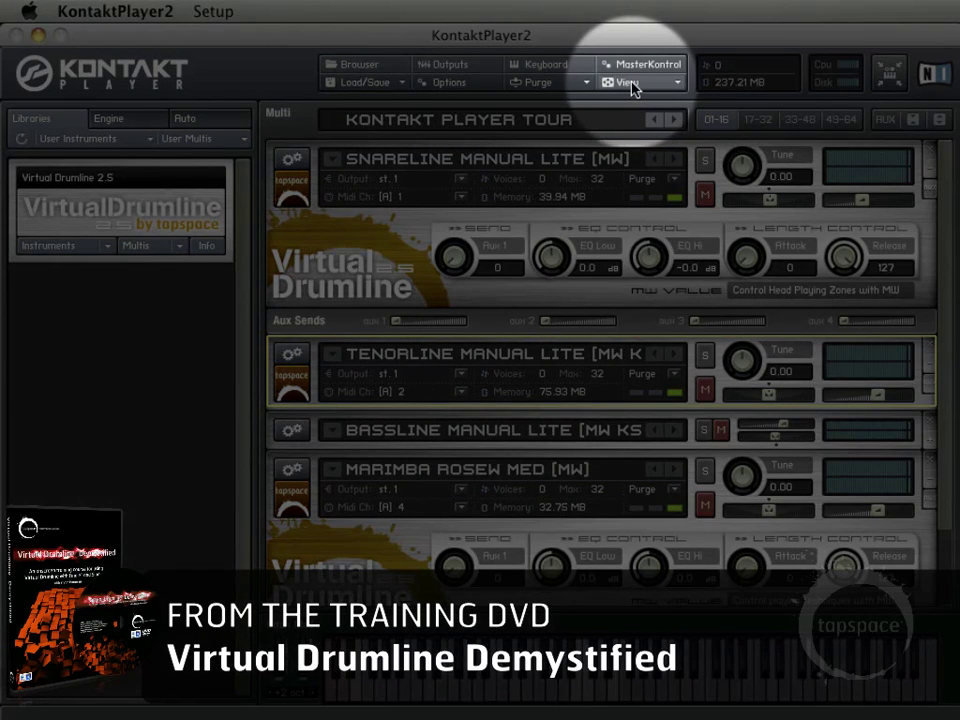
Step: Try the bigger and large window sizes for the player
click(632, 88)
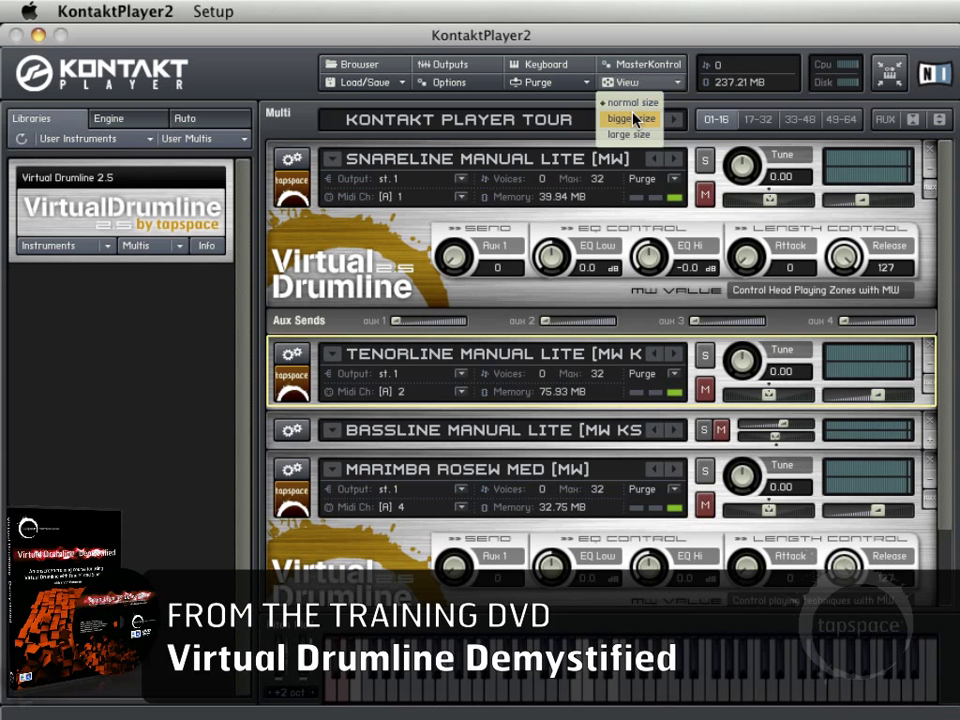
click(633, 119)
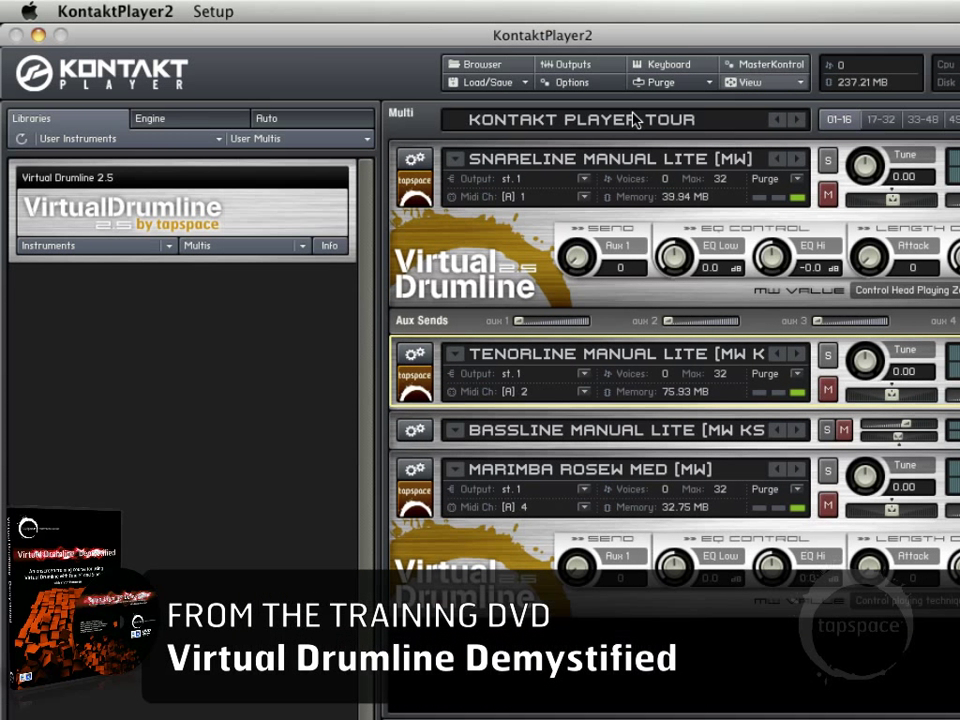
click(765, 95)
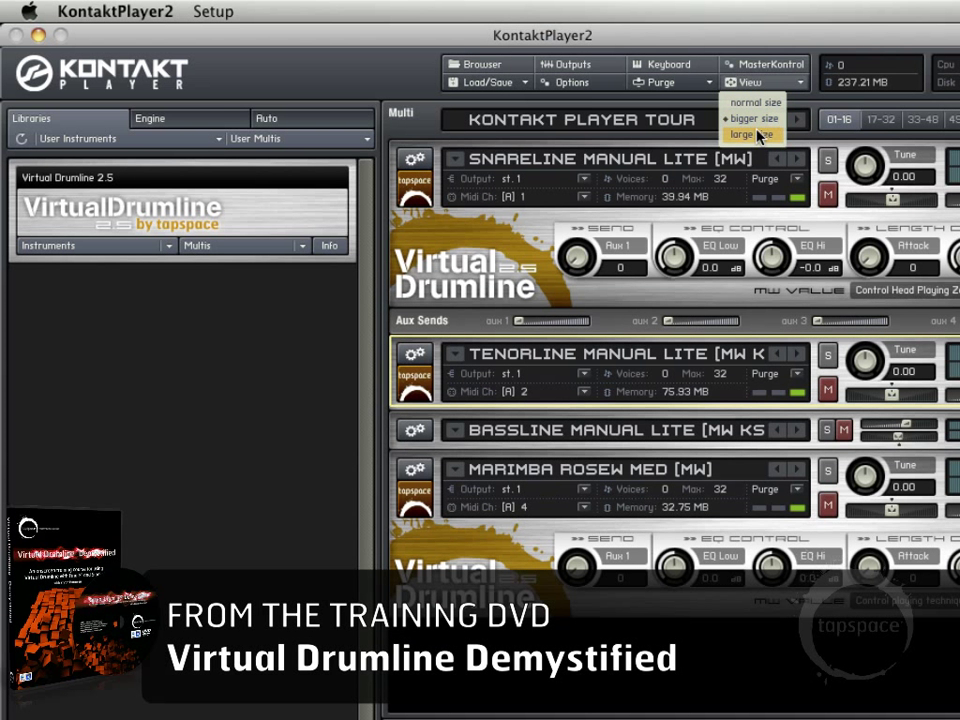
click(758, 135)
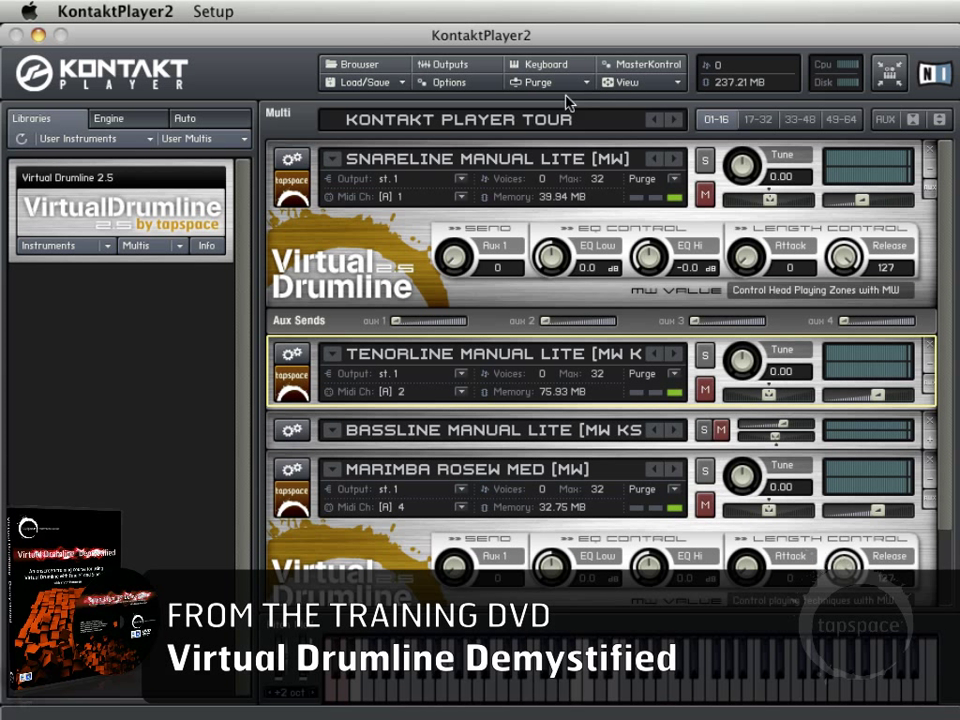
Step: Review the Interface, Audio Engine, Handling, Load, Search and DFD settings in the main options, and close them without changes
click(449, 85)
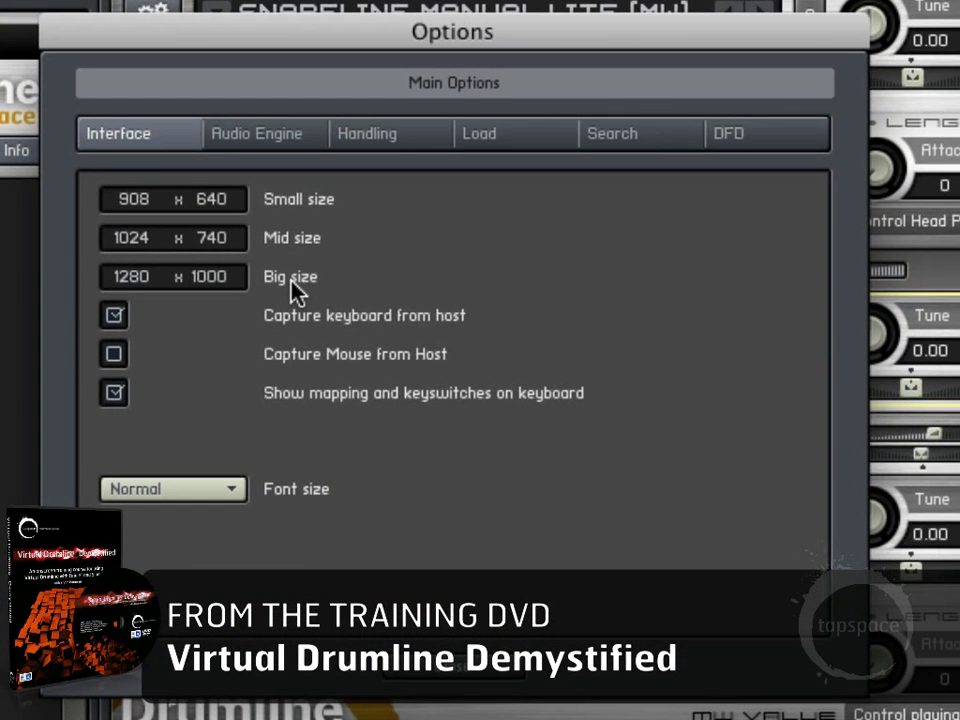
click(258, 136)
click(381, 148)
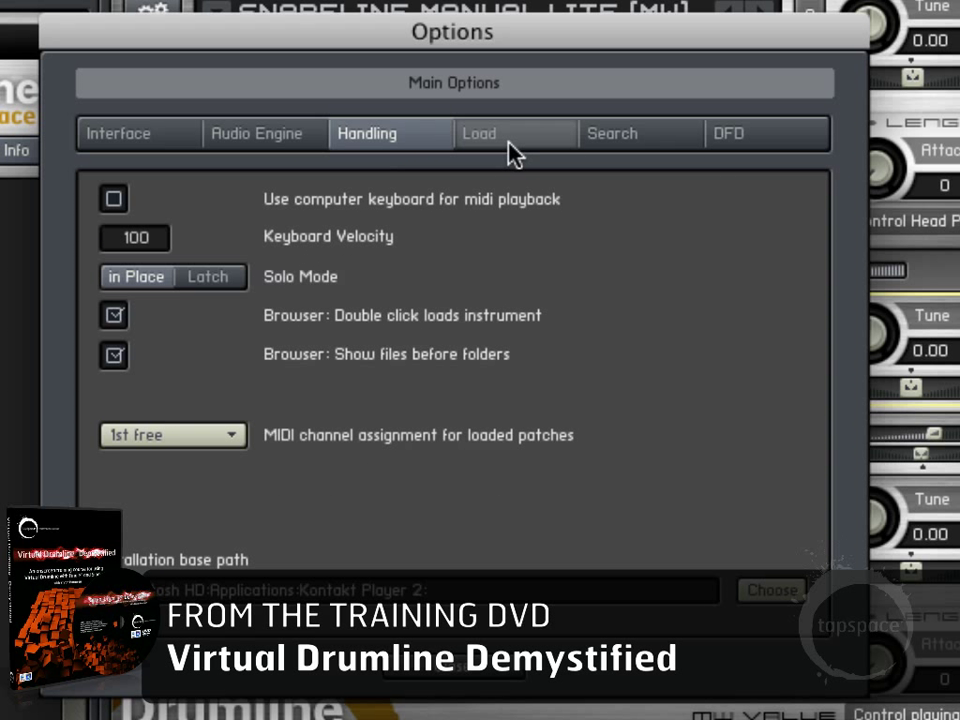
click(520, 153)
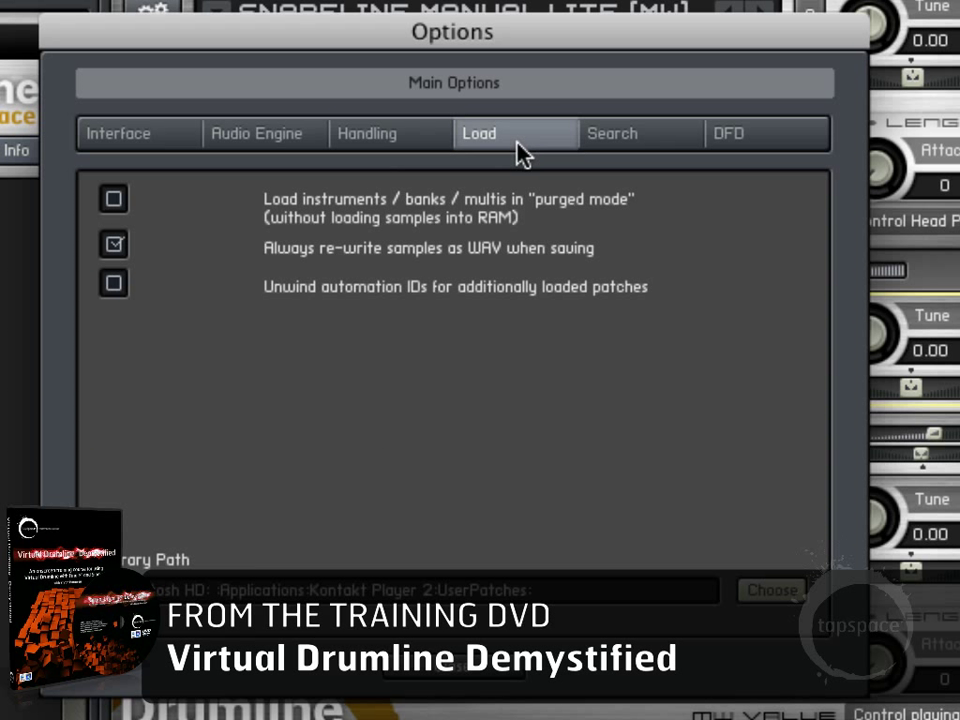
click(628, 152)
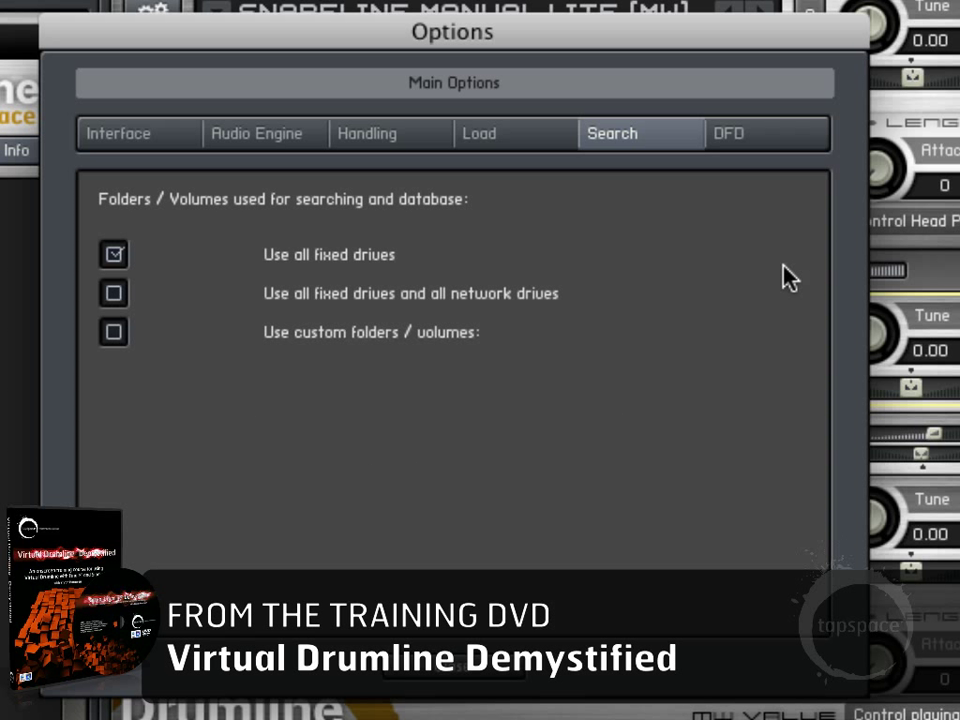
click(760, 138)
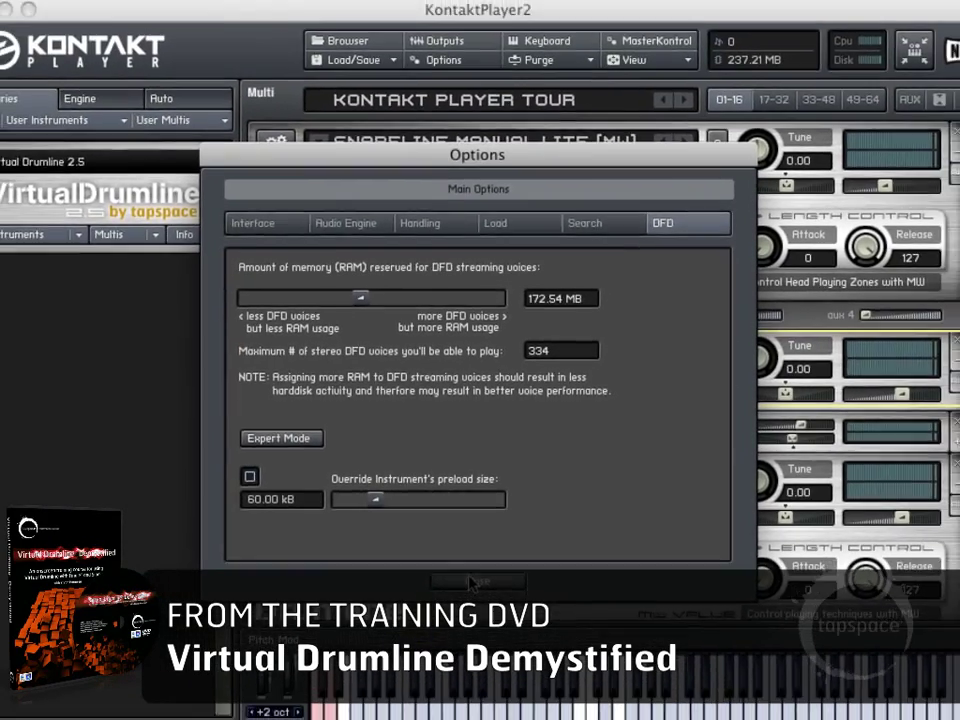
click(470, 583)
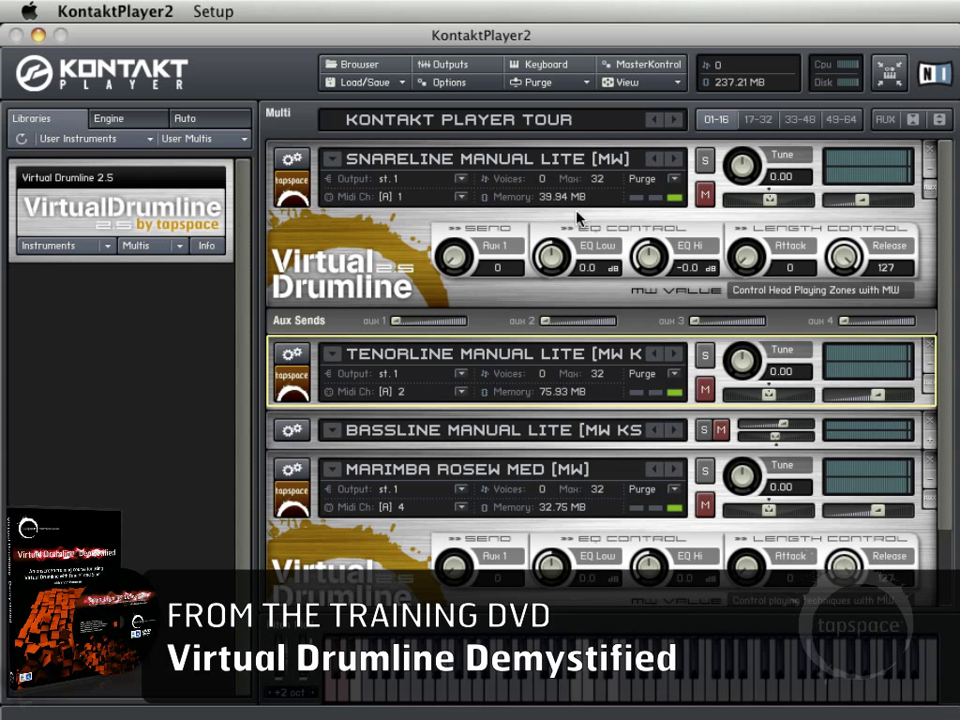
Step: Review the load and save commands, and start resetting the multi but cancel the erasure of all instruments
click(368, 84)
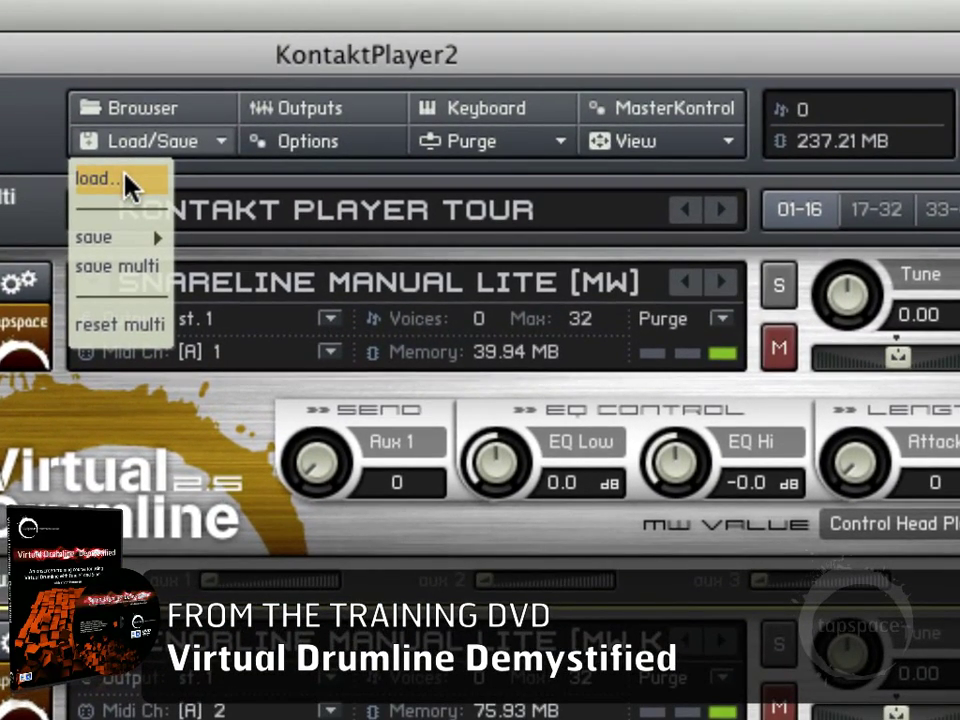
mouse_move(123, 236)
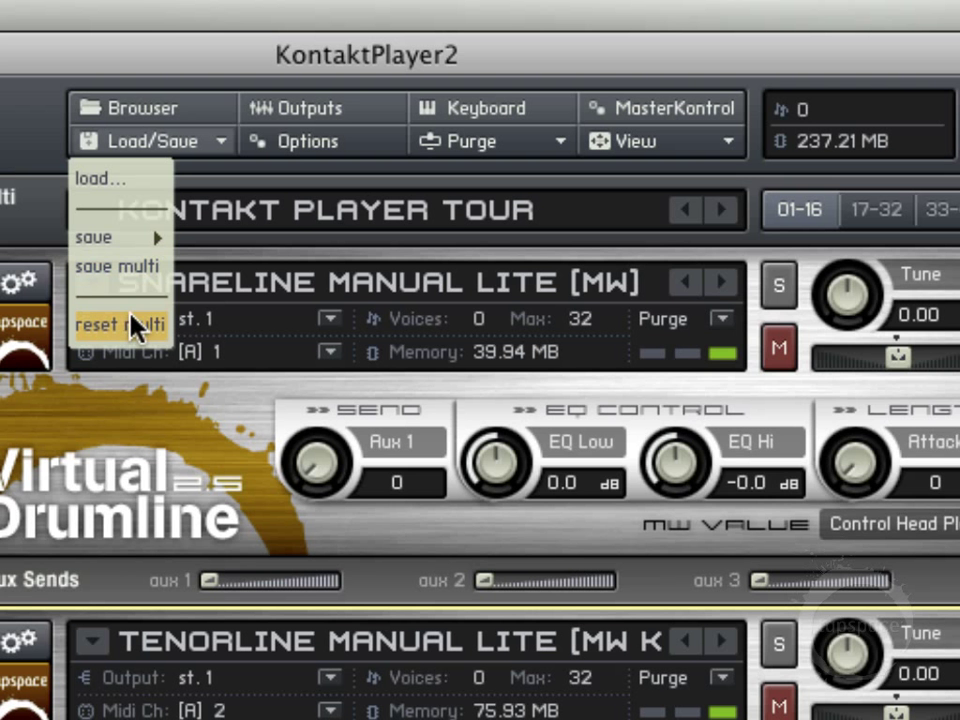
click(133, 325)
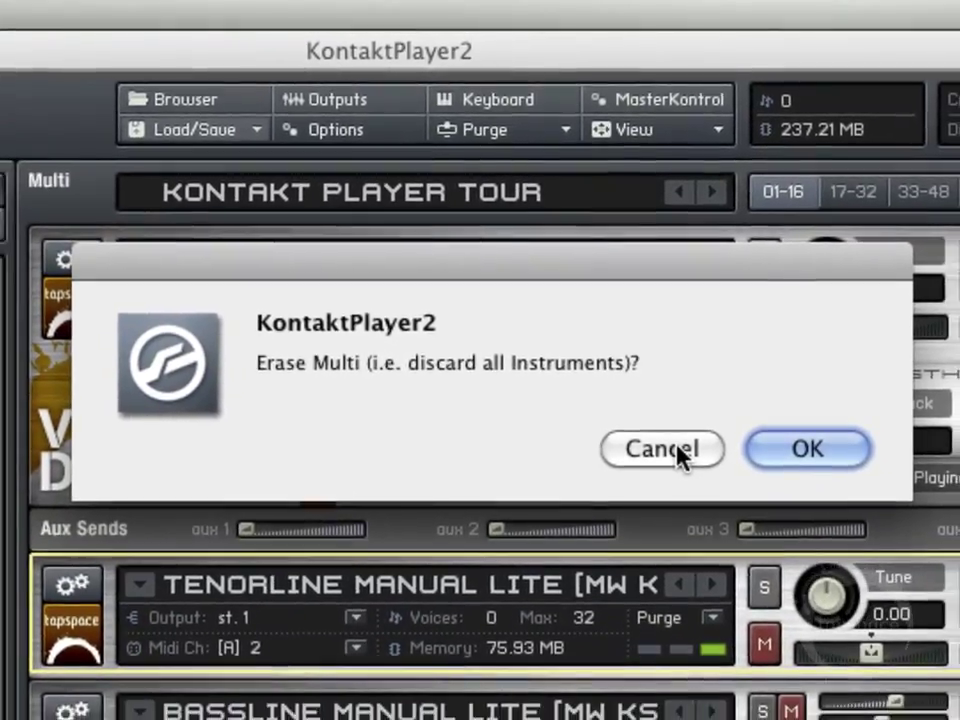
click(680, 493)
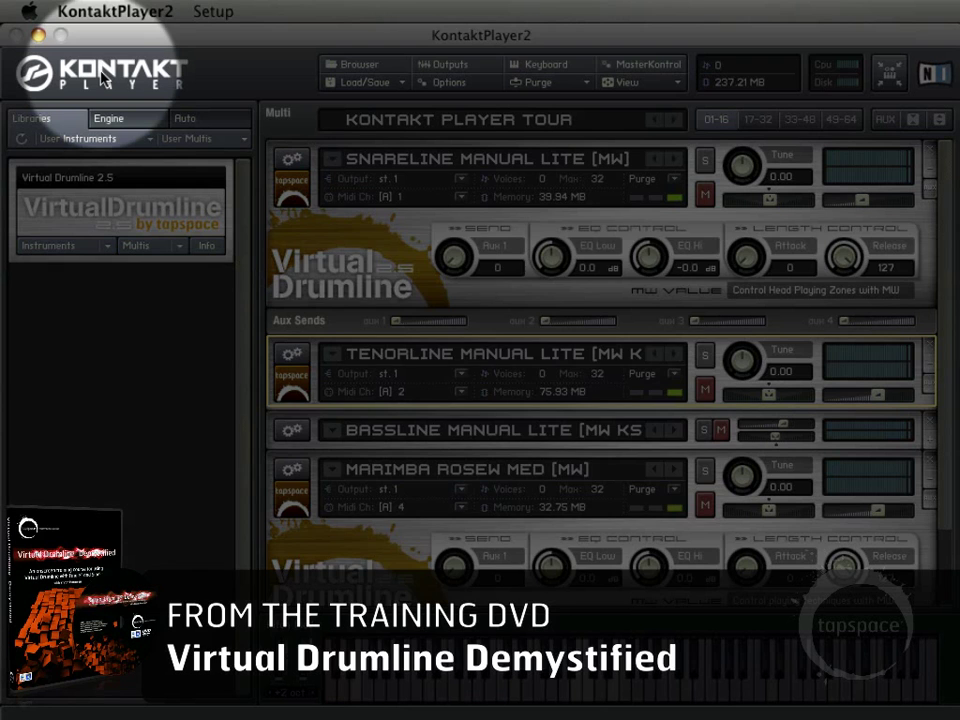
Step: View the player's version and credits information, and close it
click(104, 78)
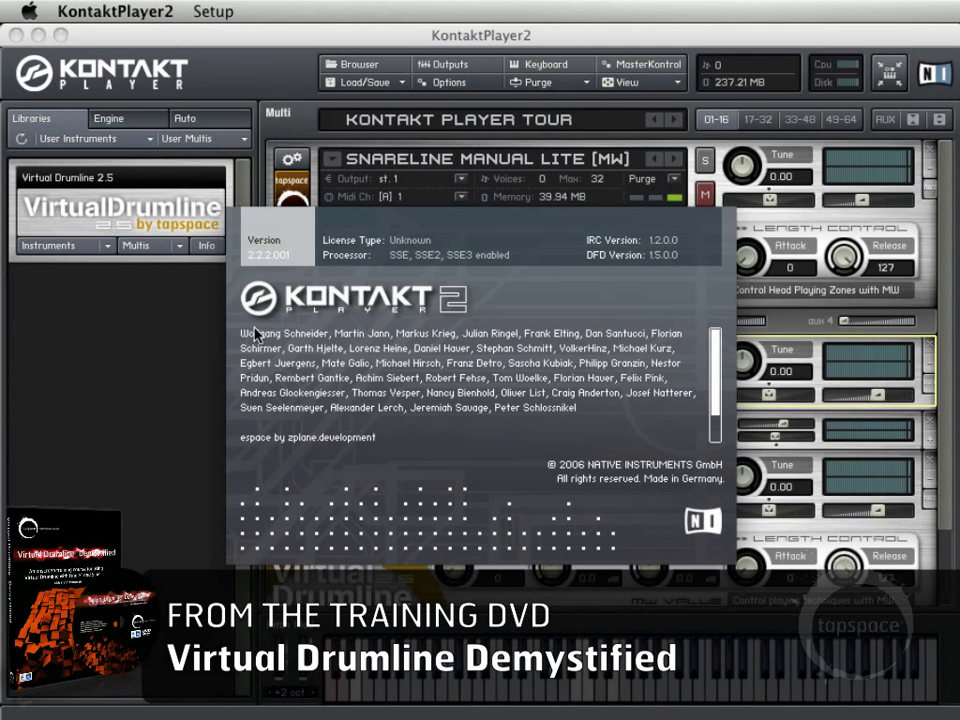
click(413, 490)
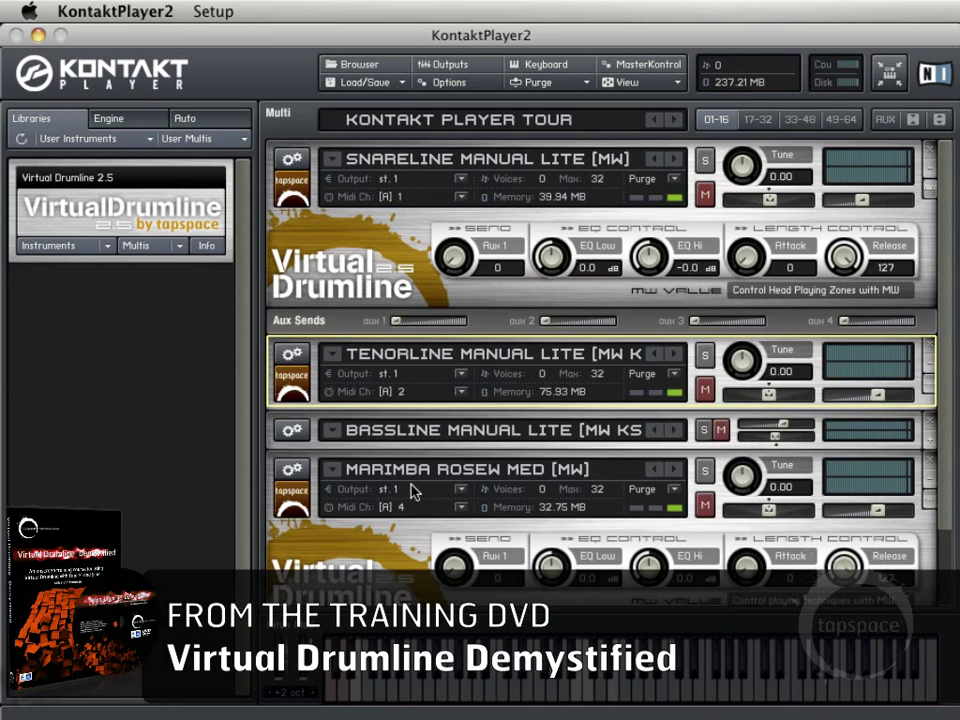